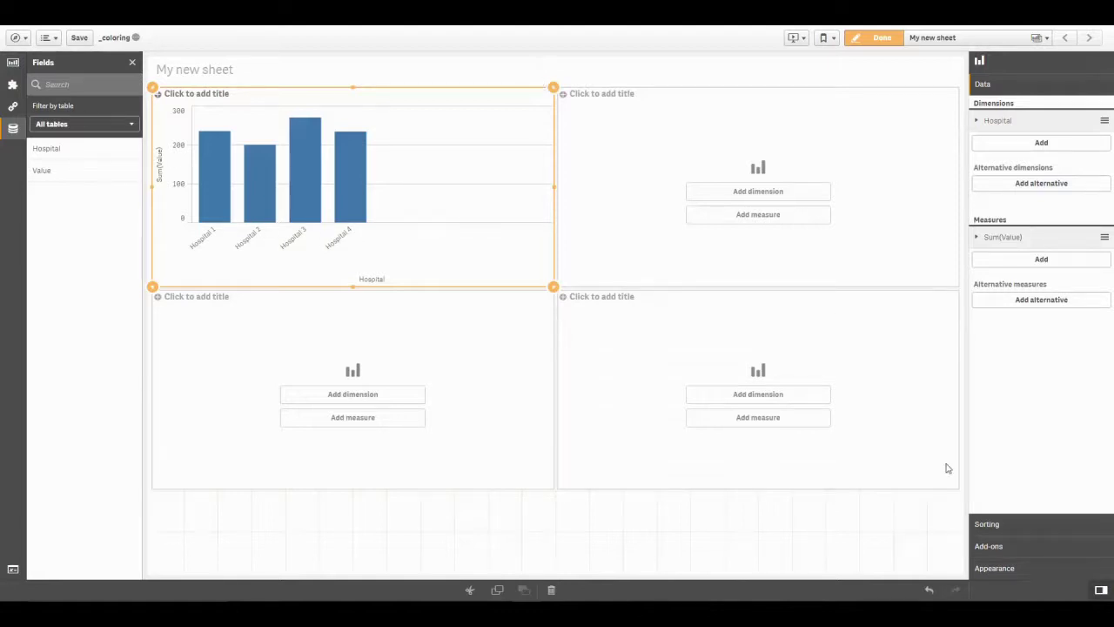
# Switch the Hospital bar chart at the sheet's upper left to custom colors by dimension, using Hospital.
pyautogui.click(996, 567)
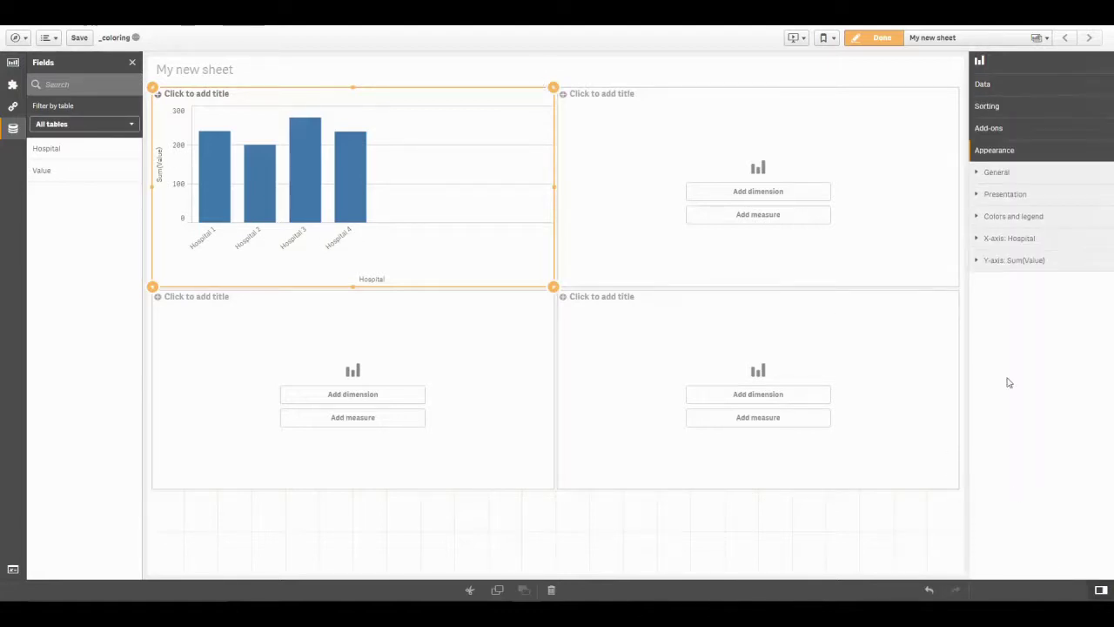
pyautogui.click(983, 217)
pyautogui.click(1091, 245)
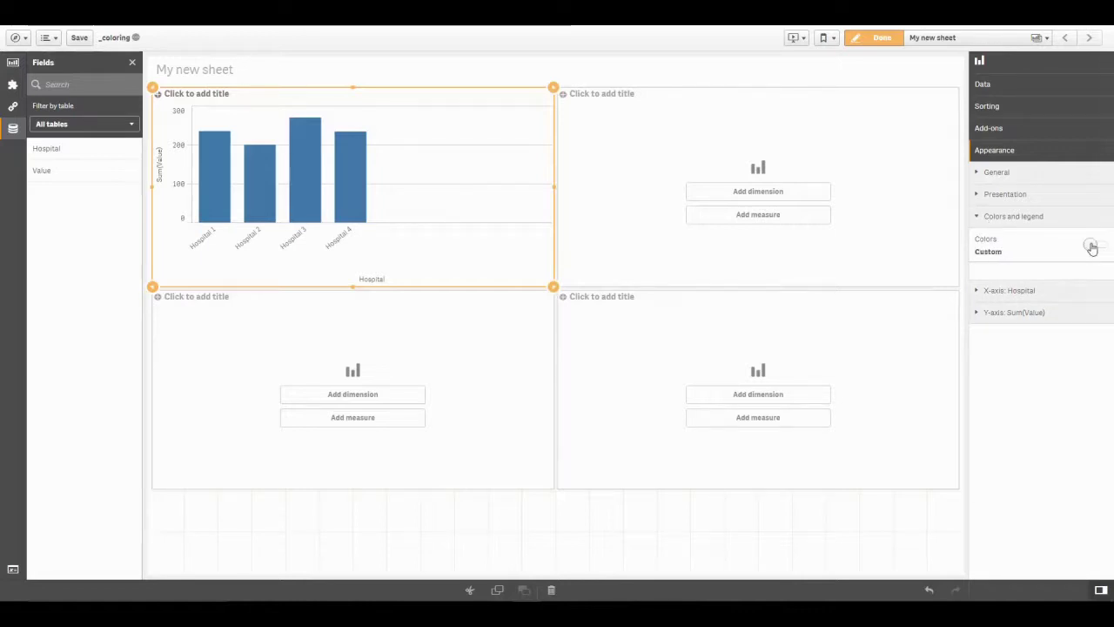
pyautogui.click(1093, 275)
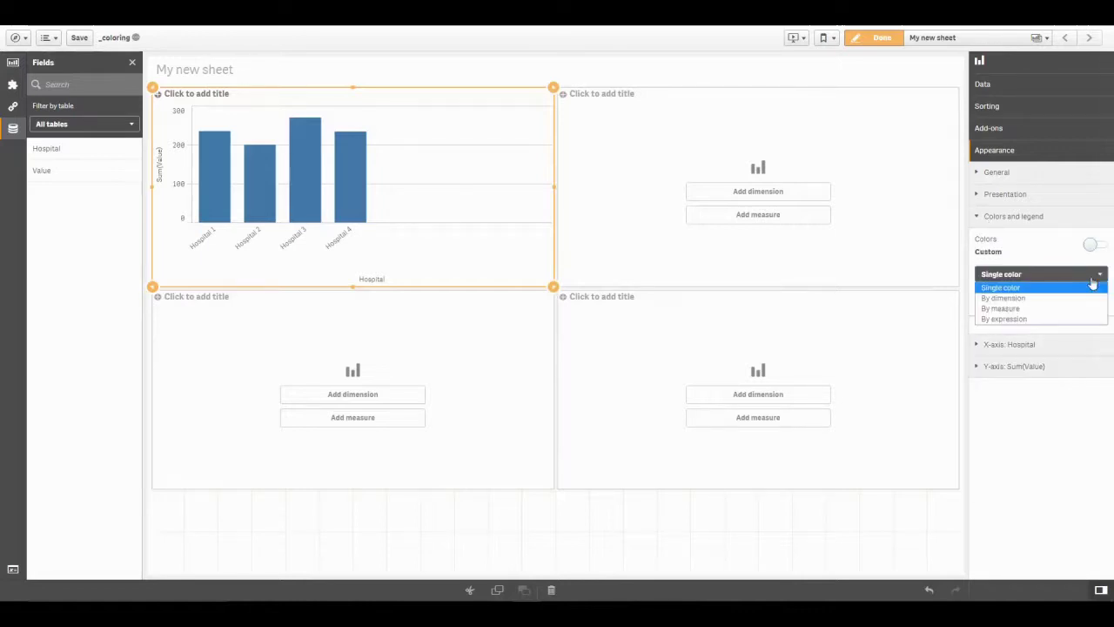
pyautogui.click(1040, 298)
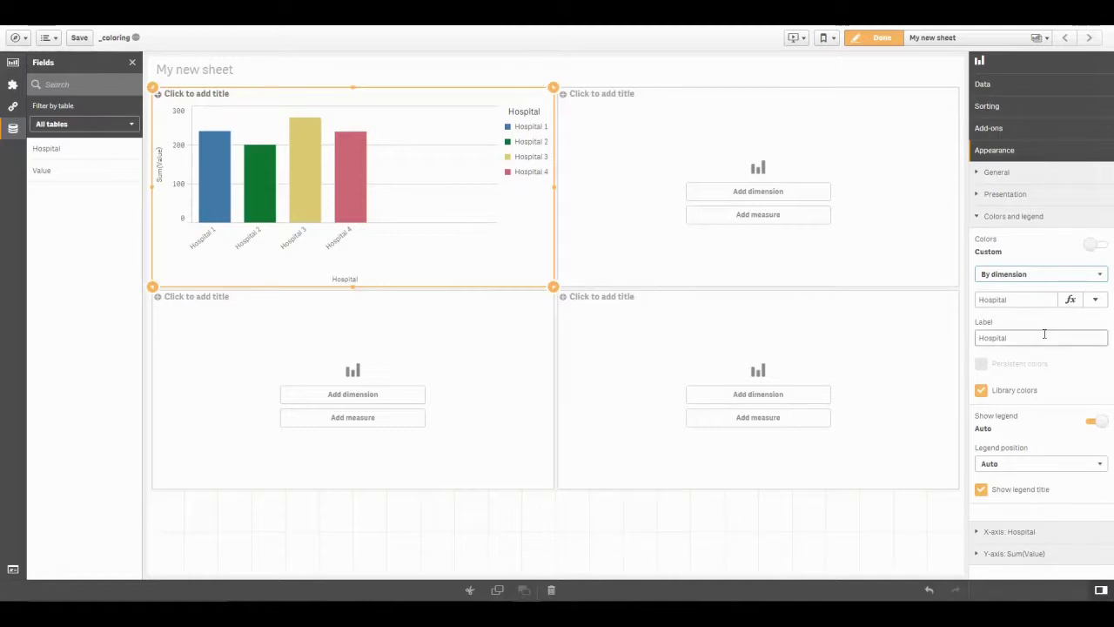
pyautogui.click(1099, 274)
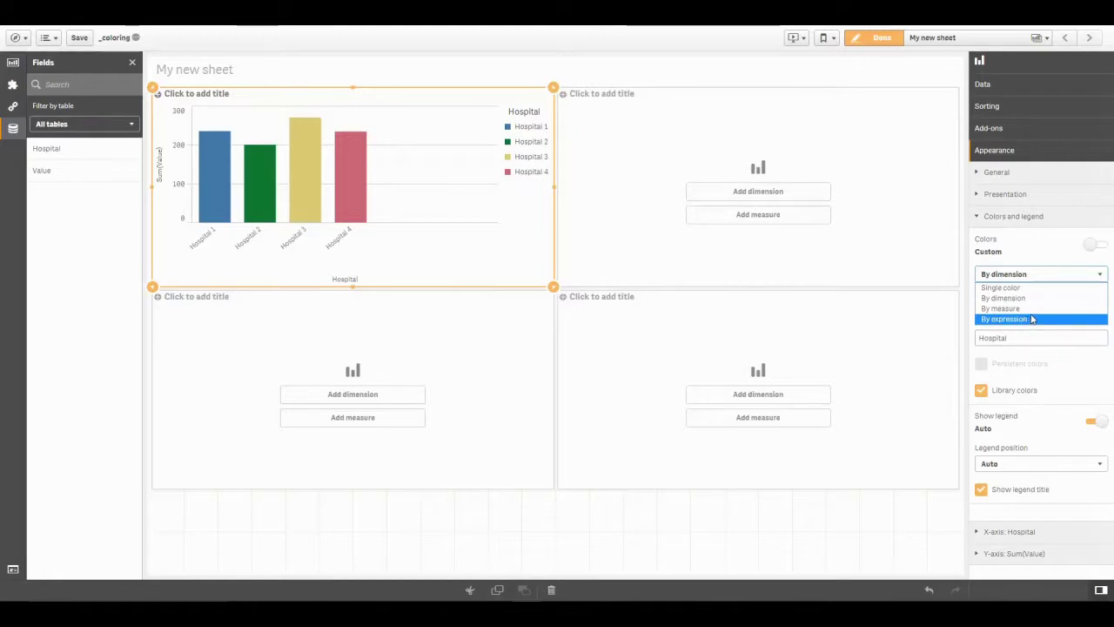
pyautogui.click(1025, 258)
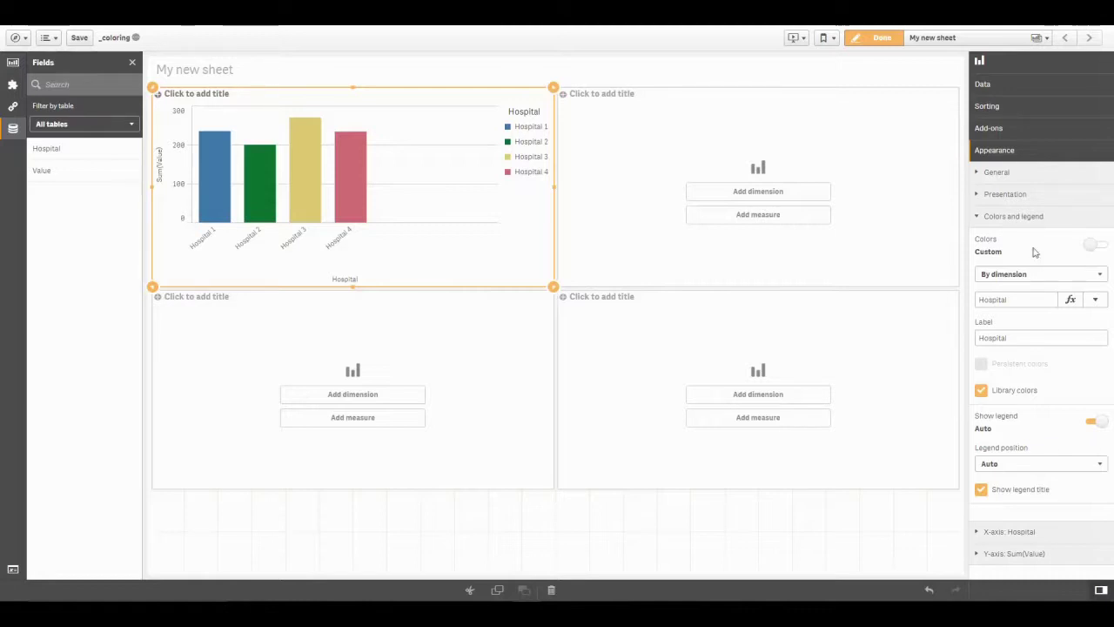
# Build the empty chart beneath the colored bar chart with Hospital as dimension and Sum(Value) as measure.
pyautogui.click(412, 395)
pyautogui.click(461, 369)
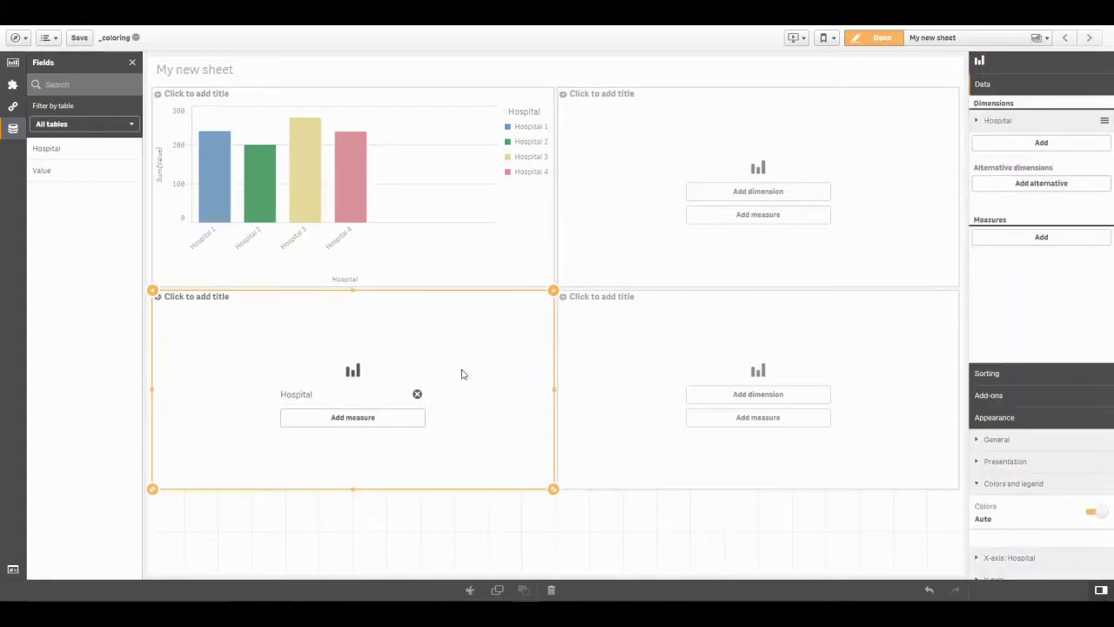
pyautogui.click(396, 420)
pyautogui.click(464, 423)
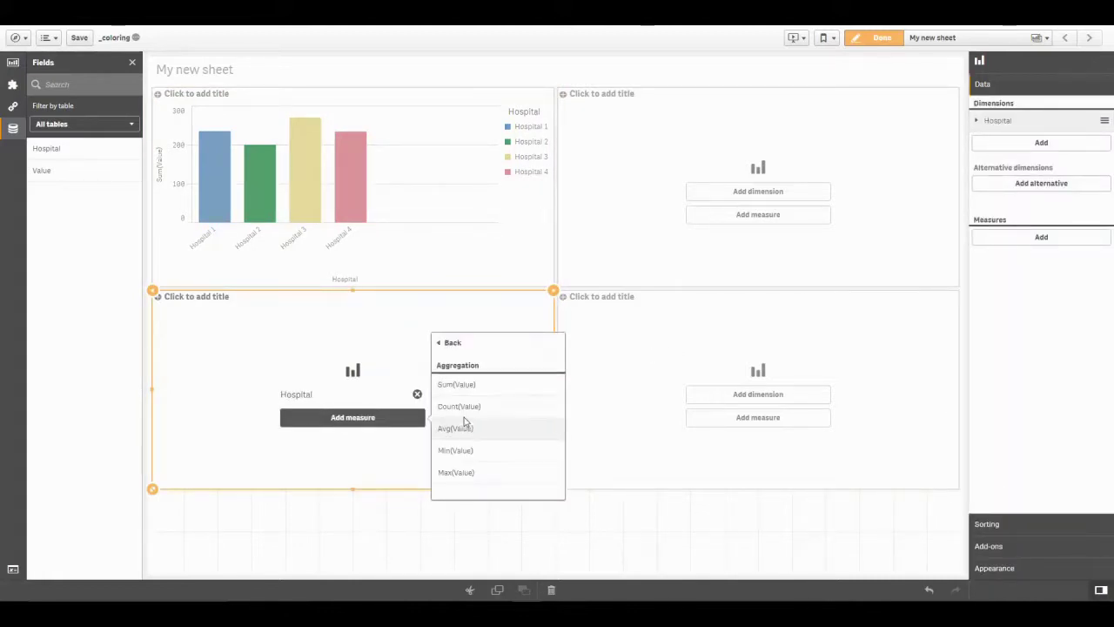
pyautogui.click(474, 394)
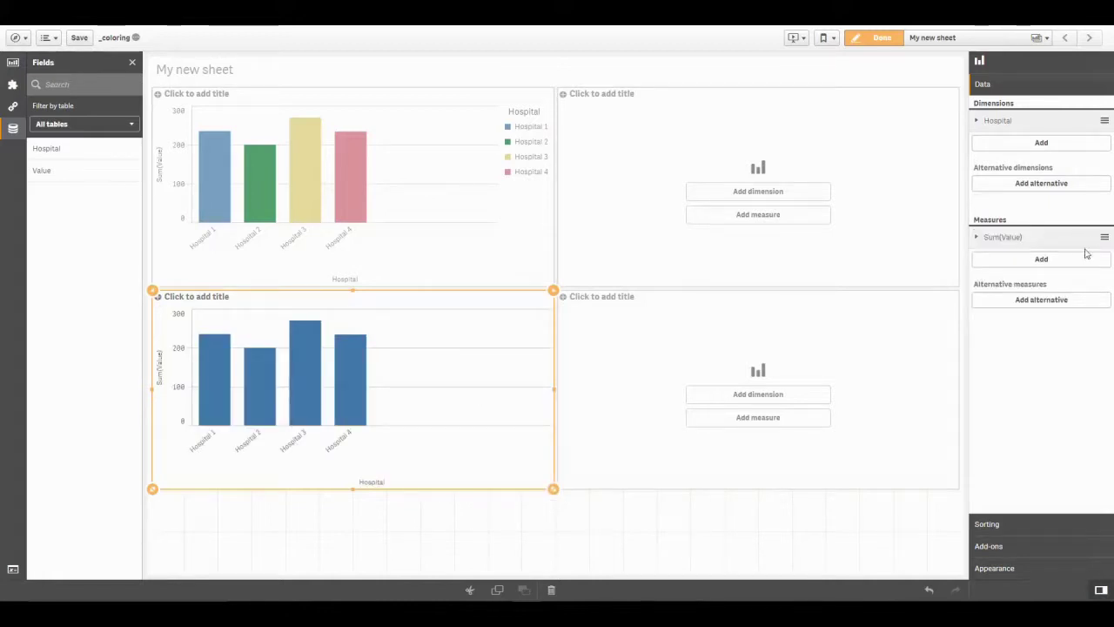
# Switch the new lower-left bar chart to custom colors by measure.
pyautogui.click(1002, 568)
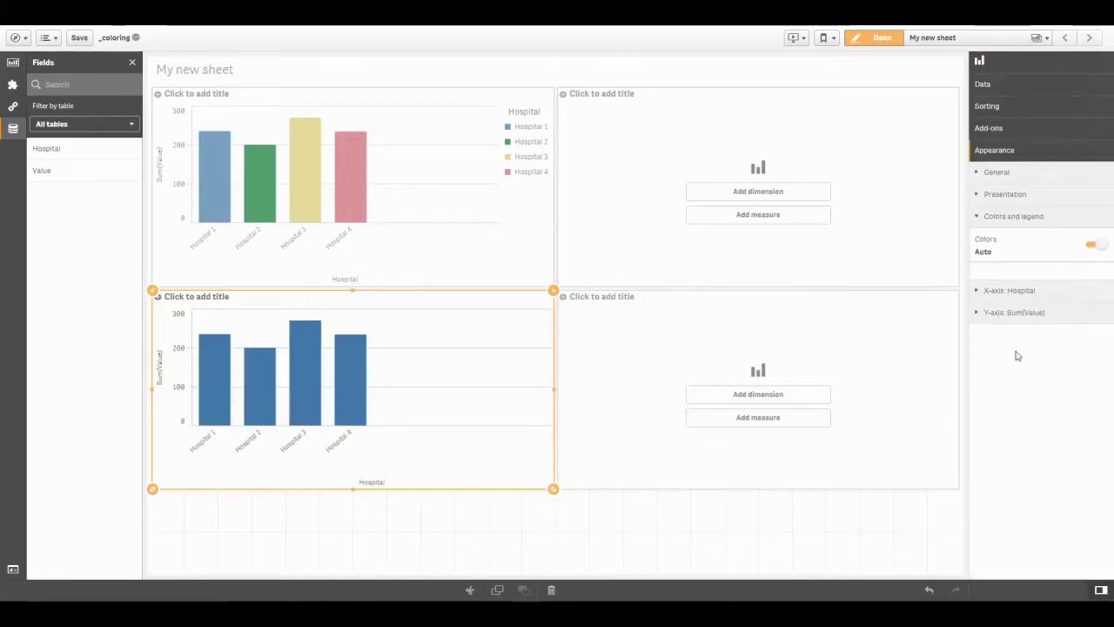
pyautogui.click(1090, 245)
pyautogui.click(1082, 274)
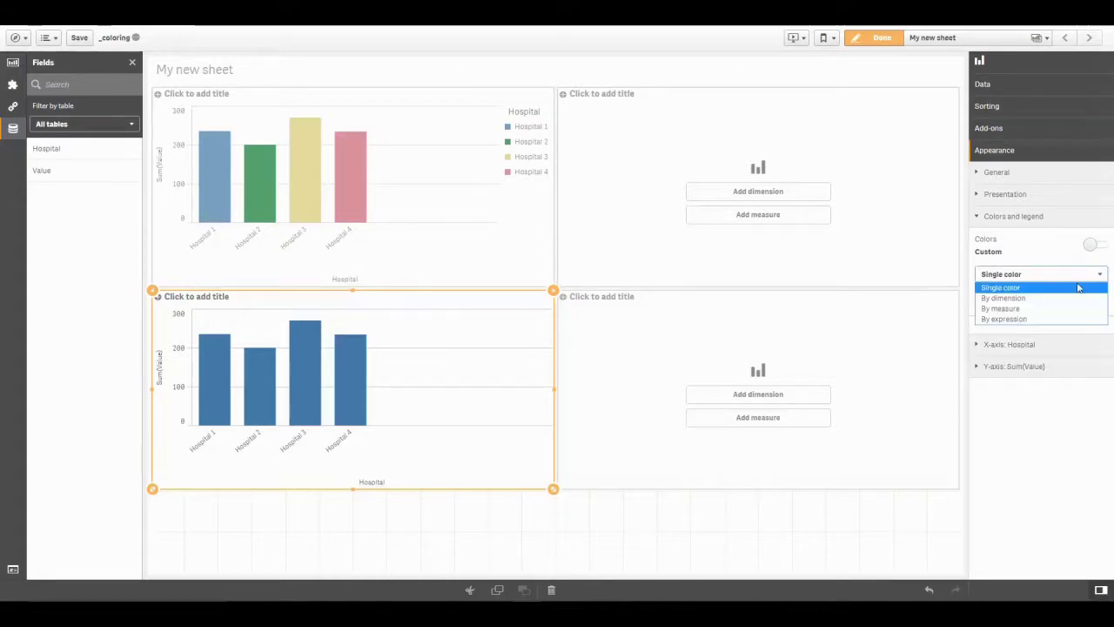
pyautogui.click(1014, 308)
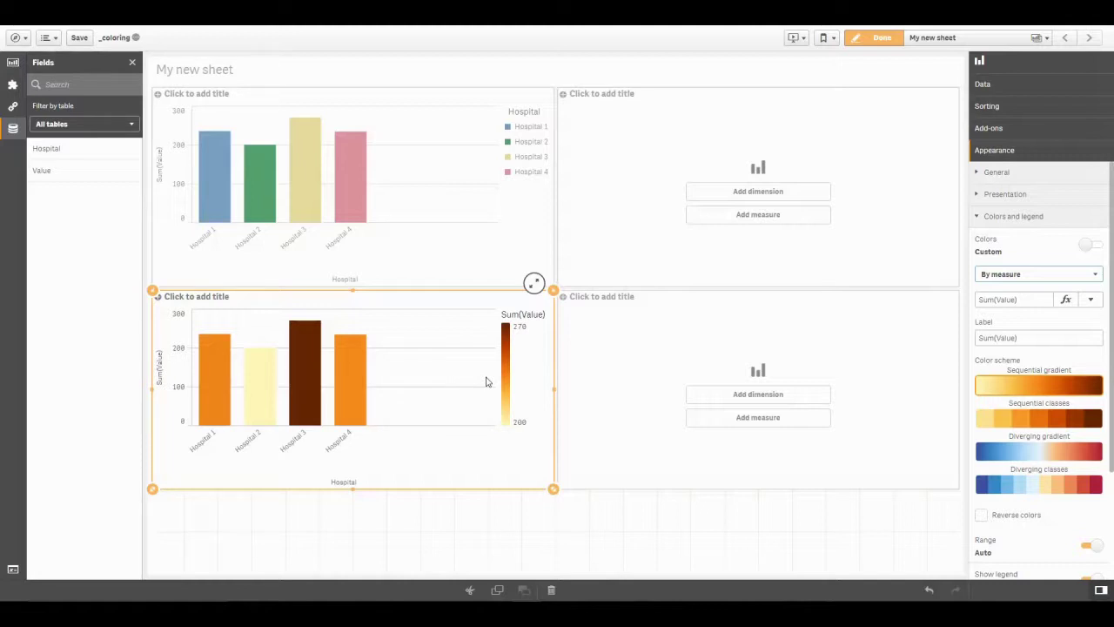
# Start a new master measure and set its expression to Sum(Value).
pyautogui.click(12, 105)
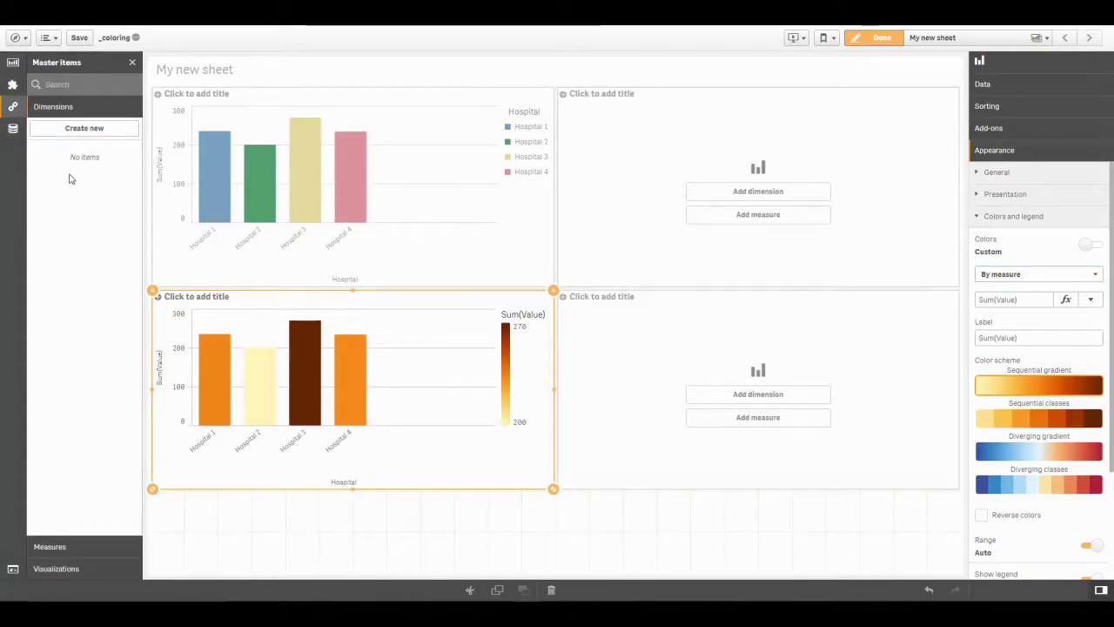
pyautogui.click(61, 547)
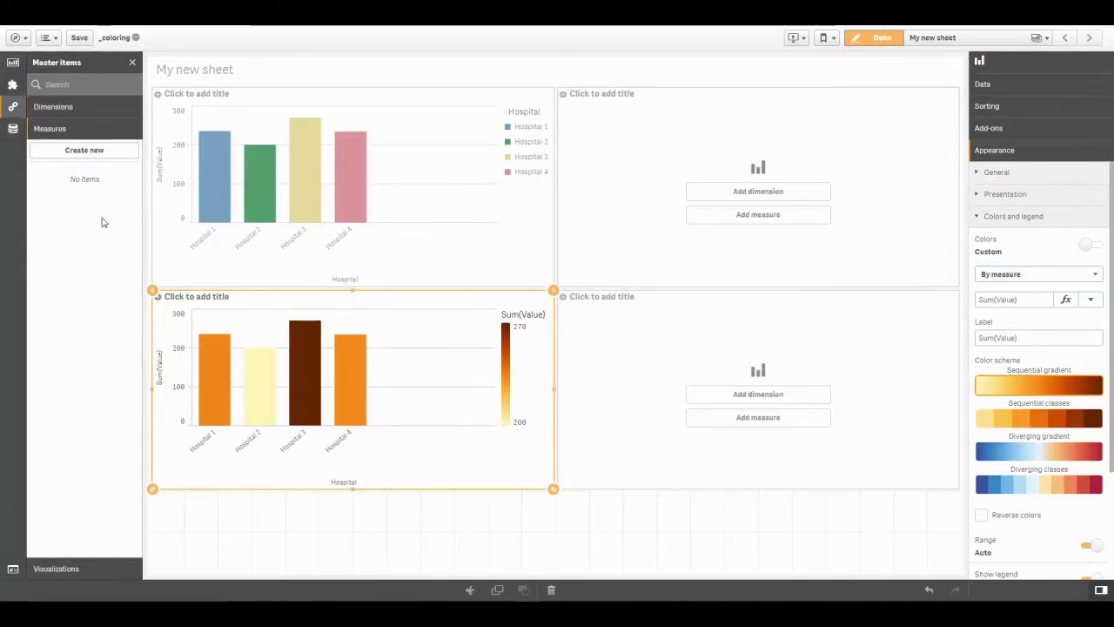
pyautogui.click(89, 151)
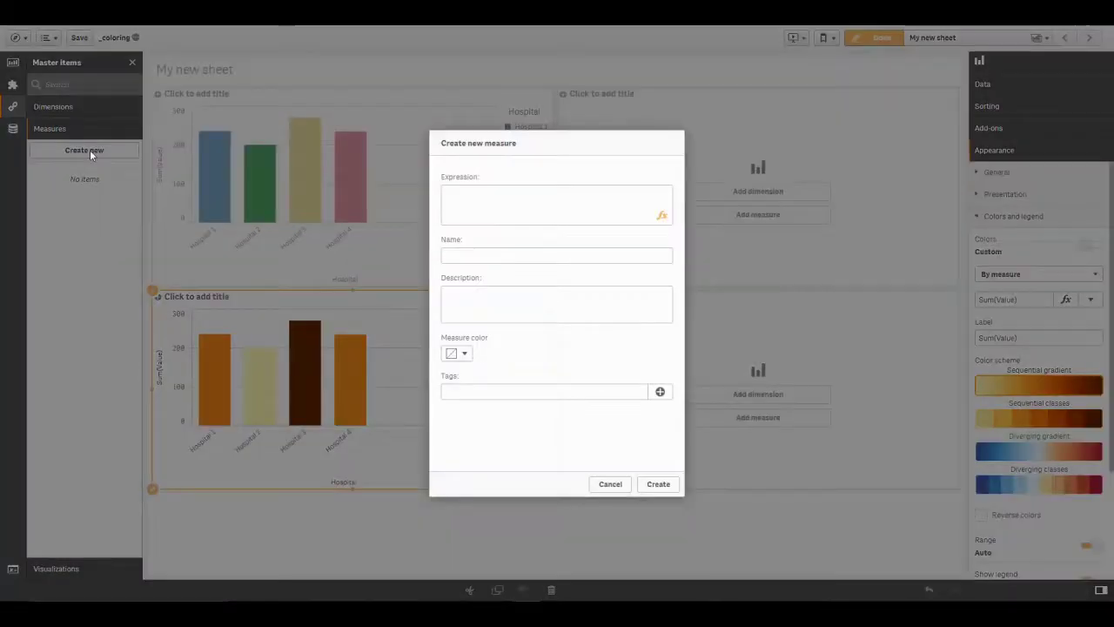
pyautogui.click(663, 218)
pyautogui.click(1045, 152)
pyautogui.click(1019, 169)
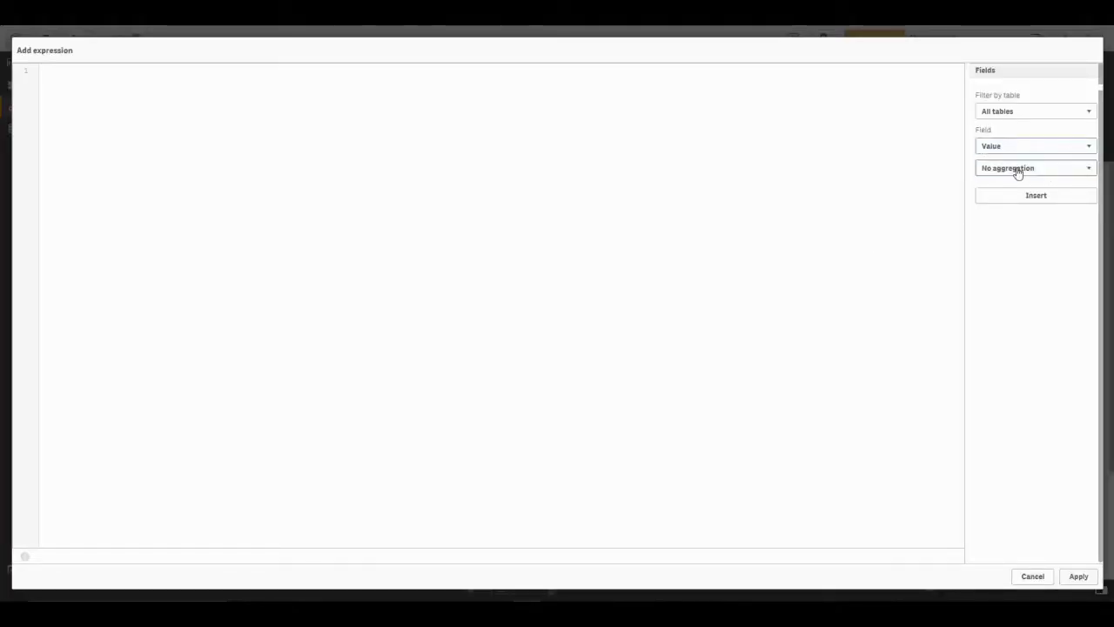
pyautogui.click(1017, 170)
pyautogui.click(1002, 192)
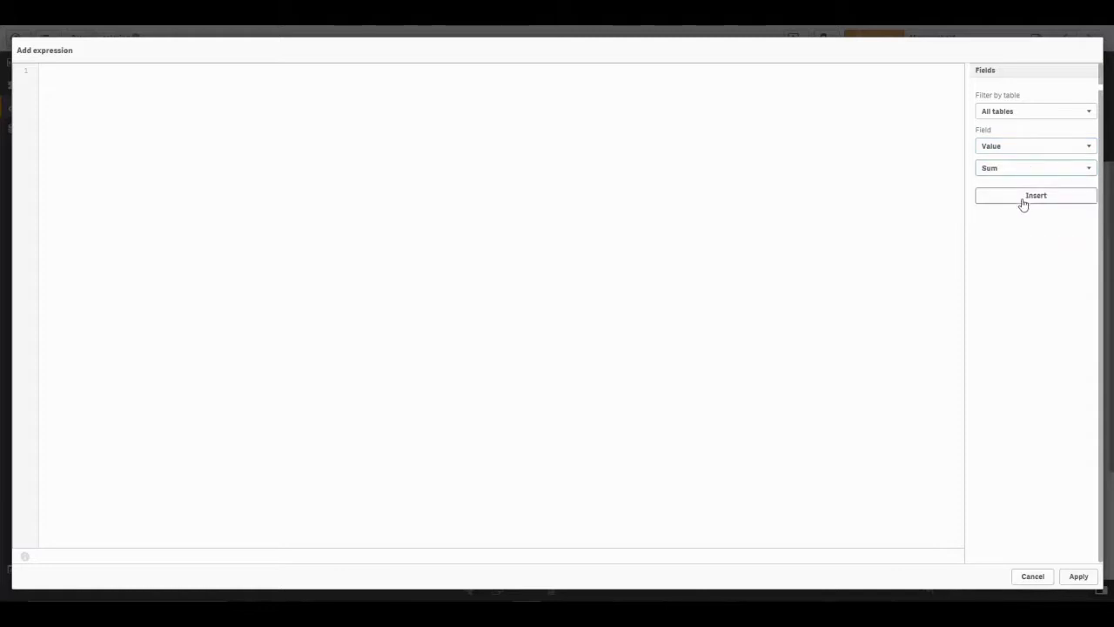
pyautogui.click(1027, 200)
pyautogui.click(1078, 576)
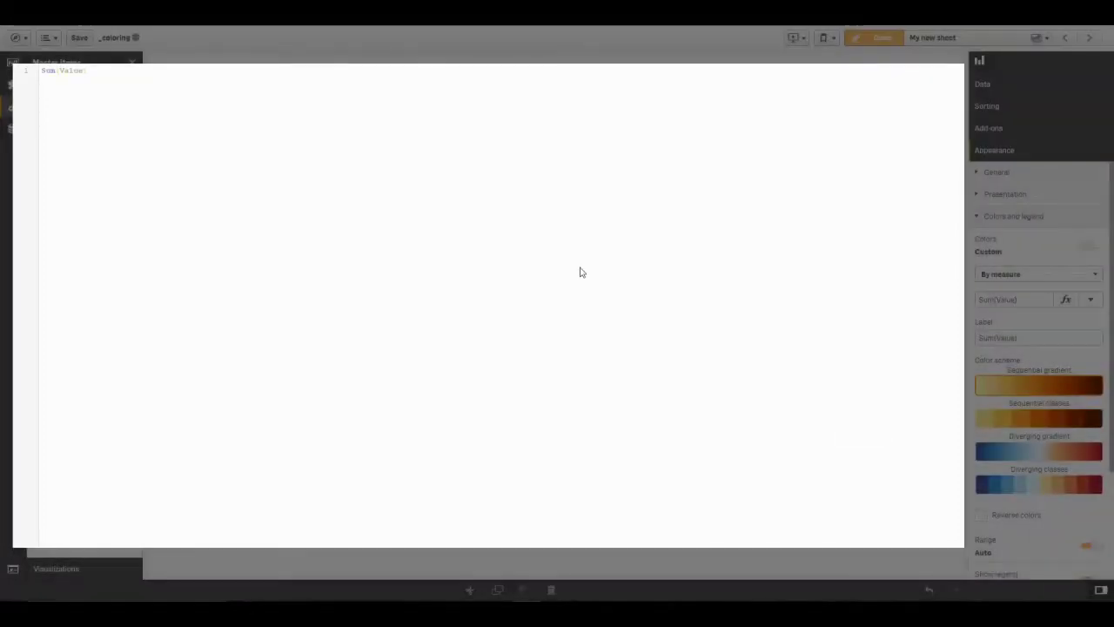
# Name the master measure Total Value, give it the purple color #8e477d, and create it.
pyautogui.click(492, 255)
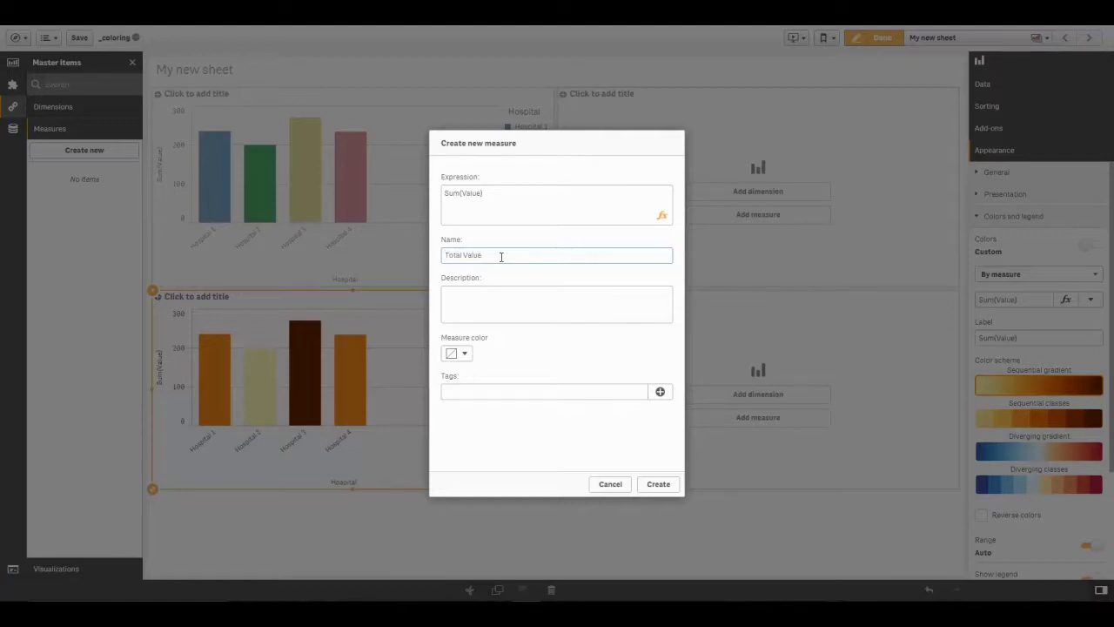
pyautogui.click(466, 357)
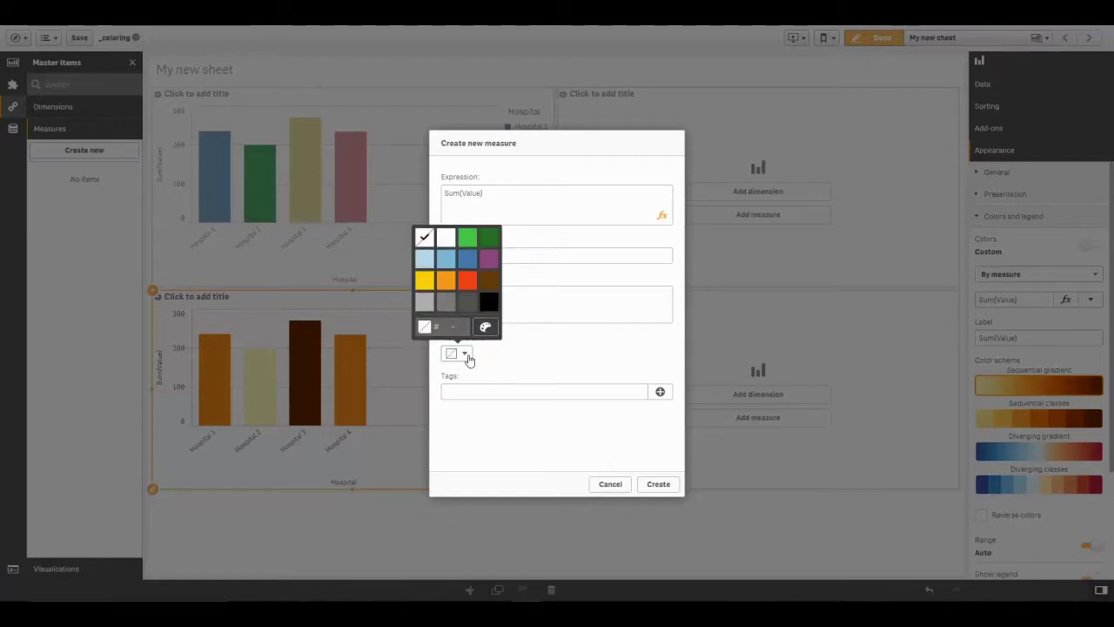
pyautogui.click(490, 259)
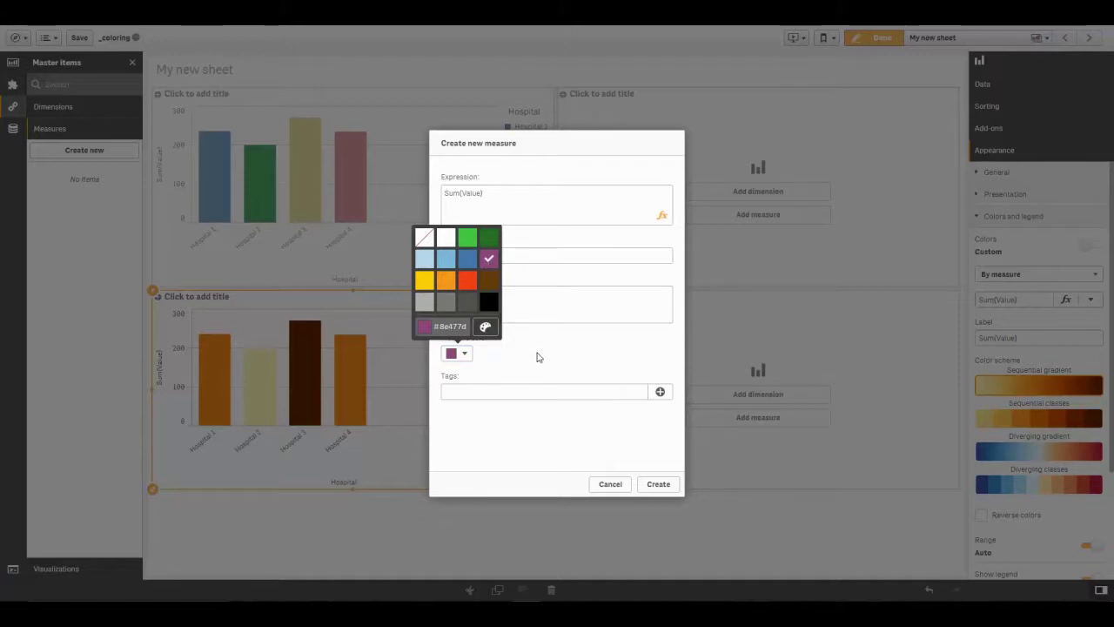
pyautogui.click(659, 484)
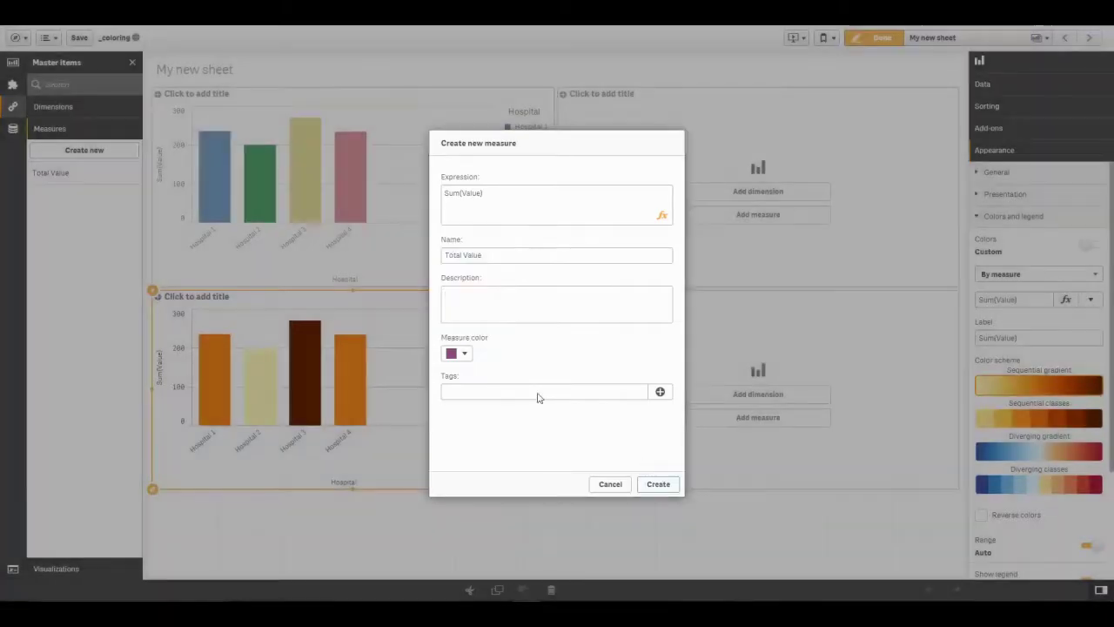
# Place Total Value in the empty area below the lower-left chart, and build the lower-right bar chart with Total Value by Hospital.
pyautogui.moveTo(56, 173); pyautogui.dragTo(191, 524)
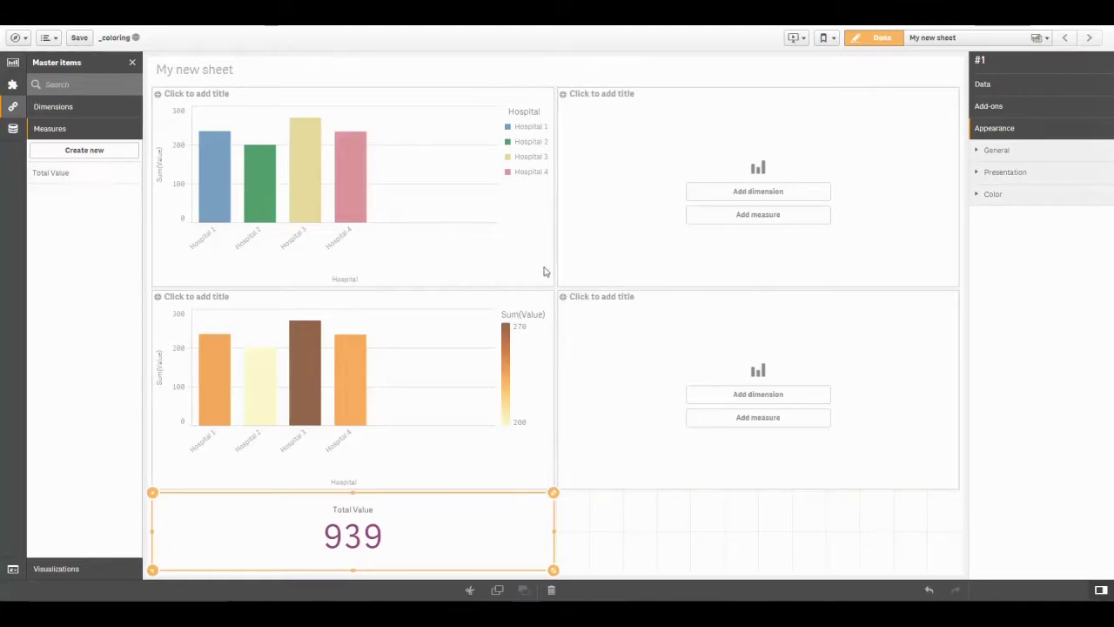
pyautogui.click(753, 418)
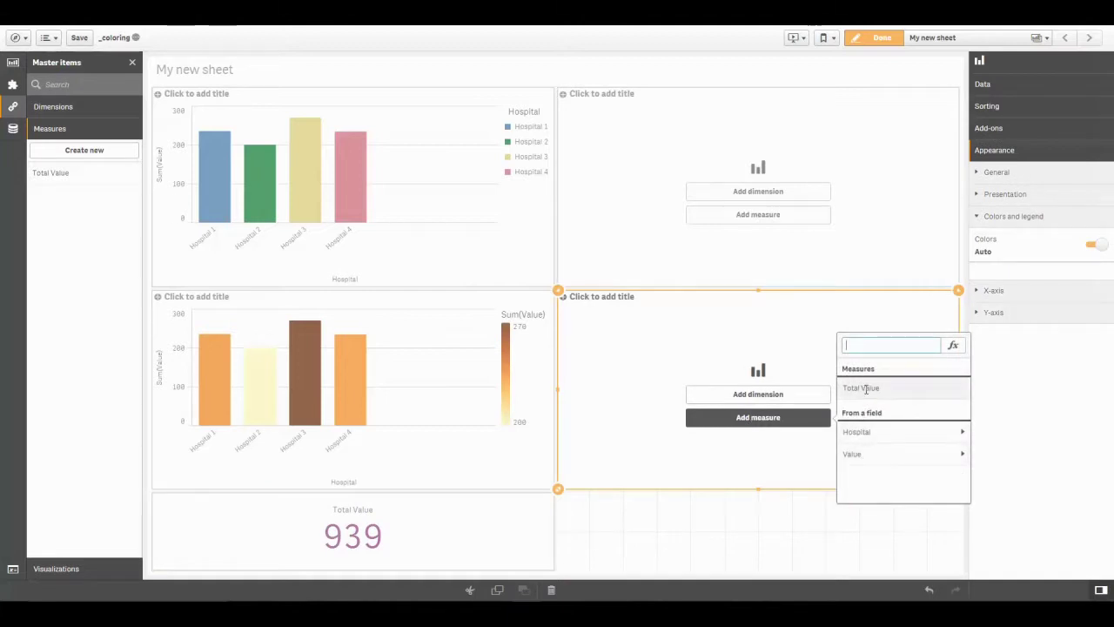
pyautogui.click(862, 388)
pyautogui.click(808, 396)
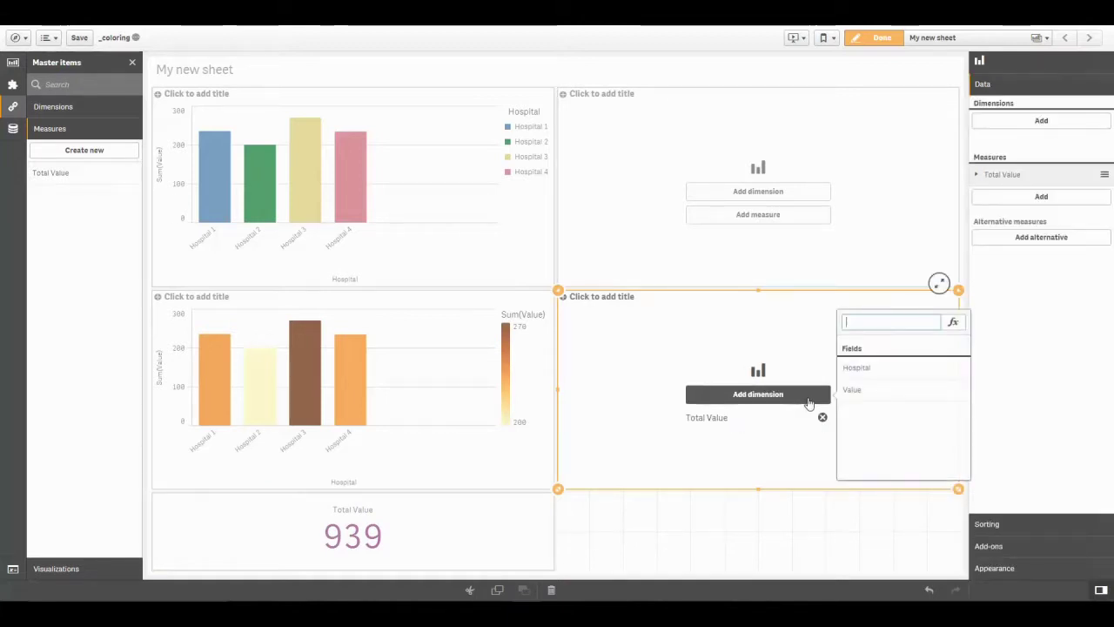
pyautogui.click(865, 367)
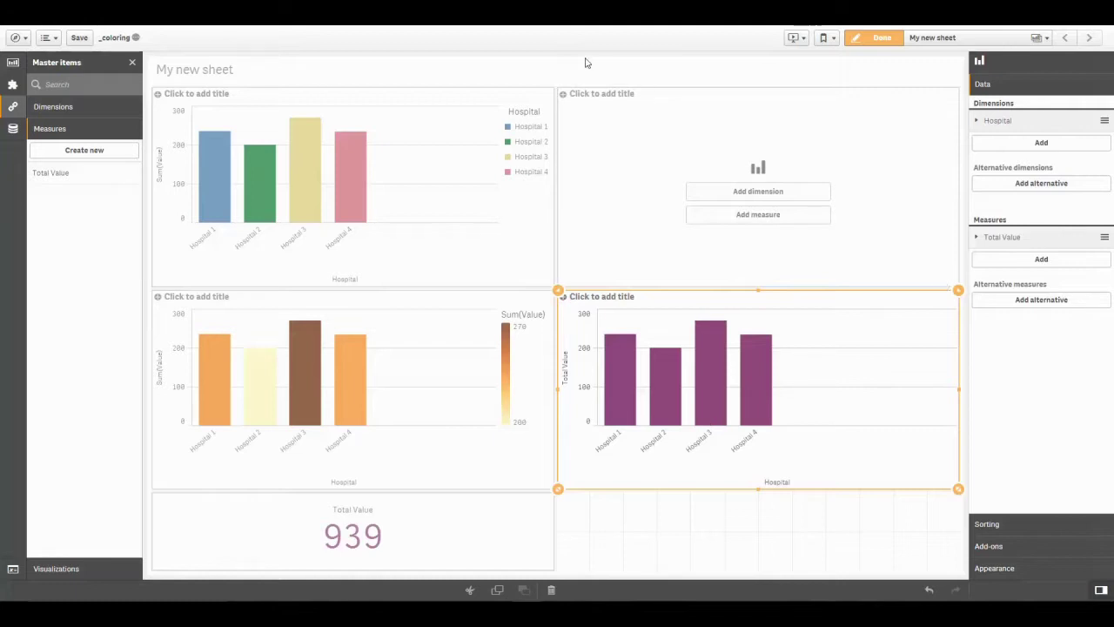
# Create a single master dimension named Hospital Name from the Hospital field, without assigning a dimension color.
pyautogui.click(70, 108)
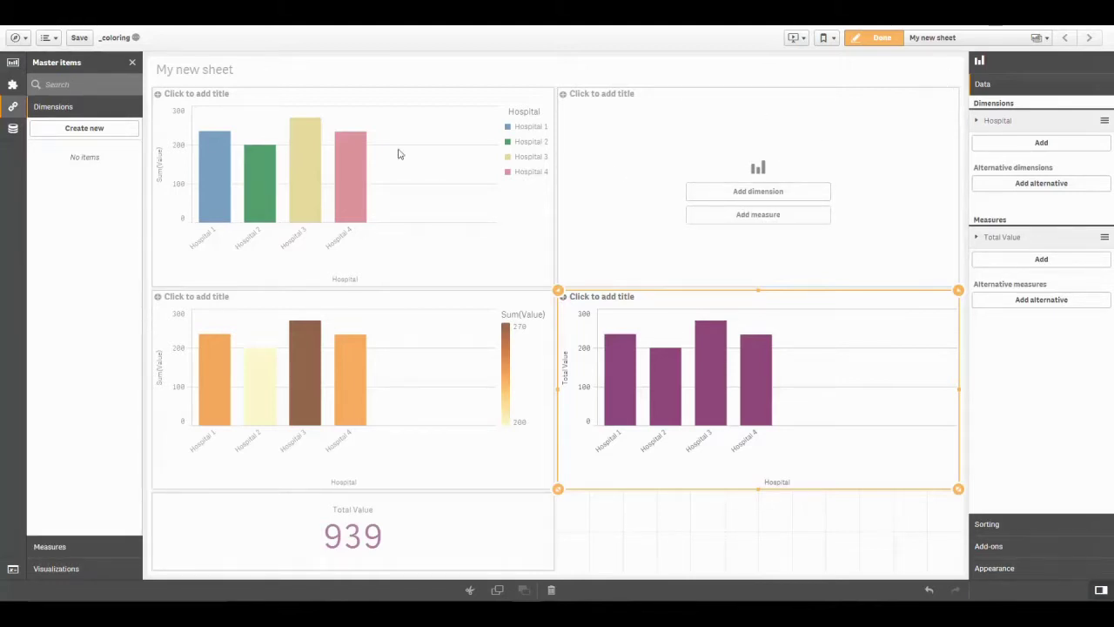
pyautogui.click(103, 128)
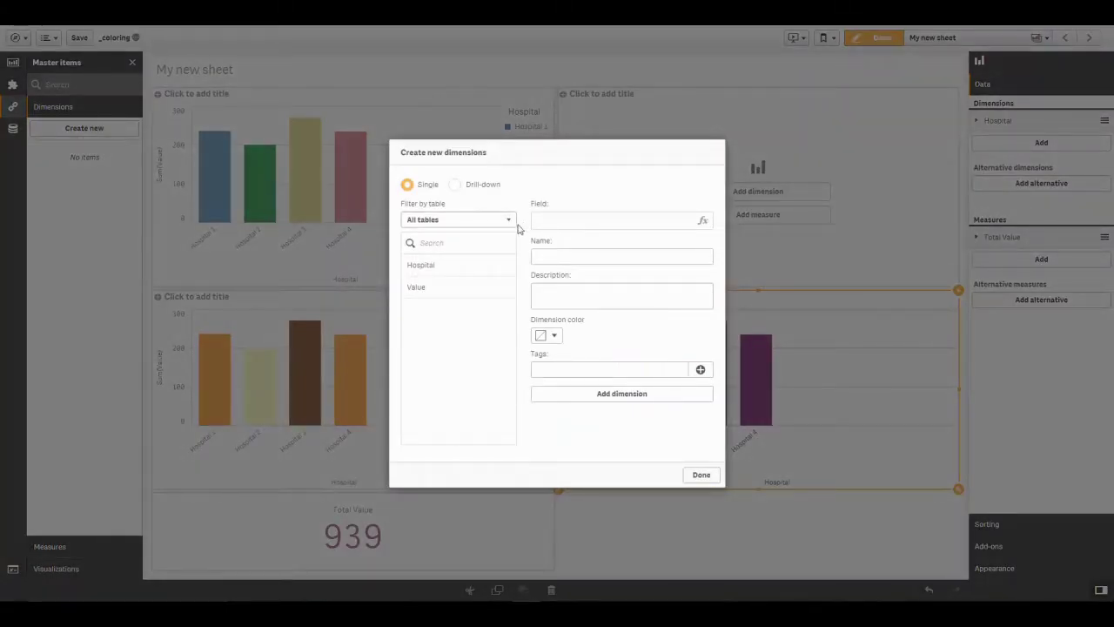
pyautogui.click(479, 267)
pyautogui.click(597, 257)
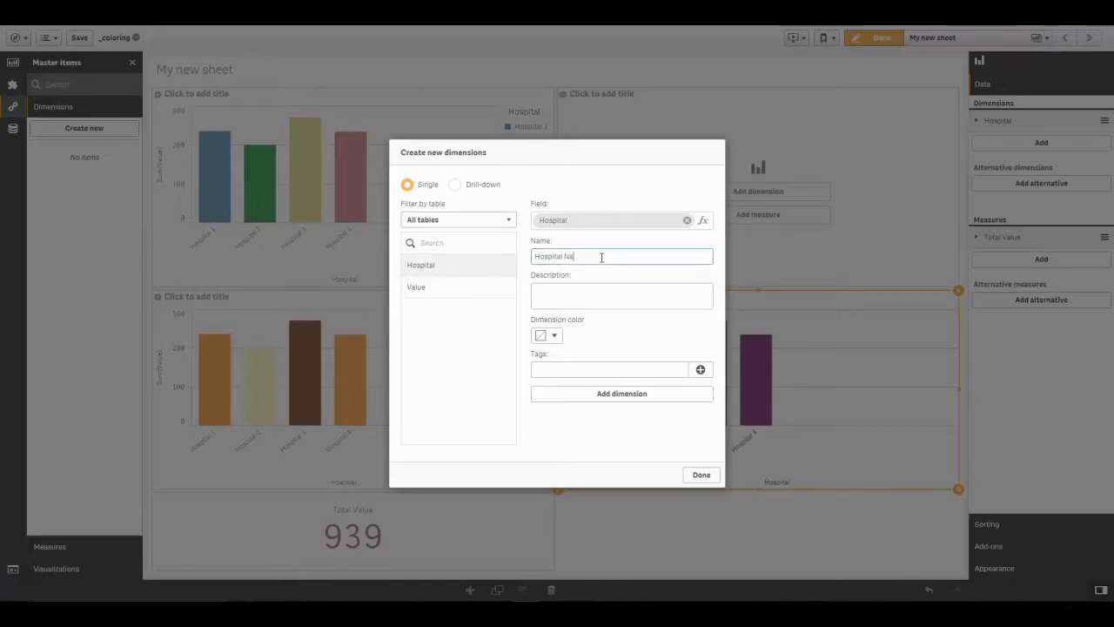
pyautogui.write('Name')
pyautogui.click(548, 336)
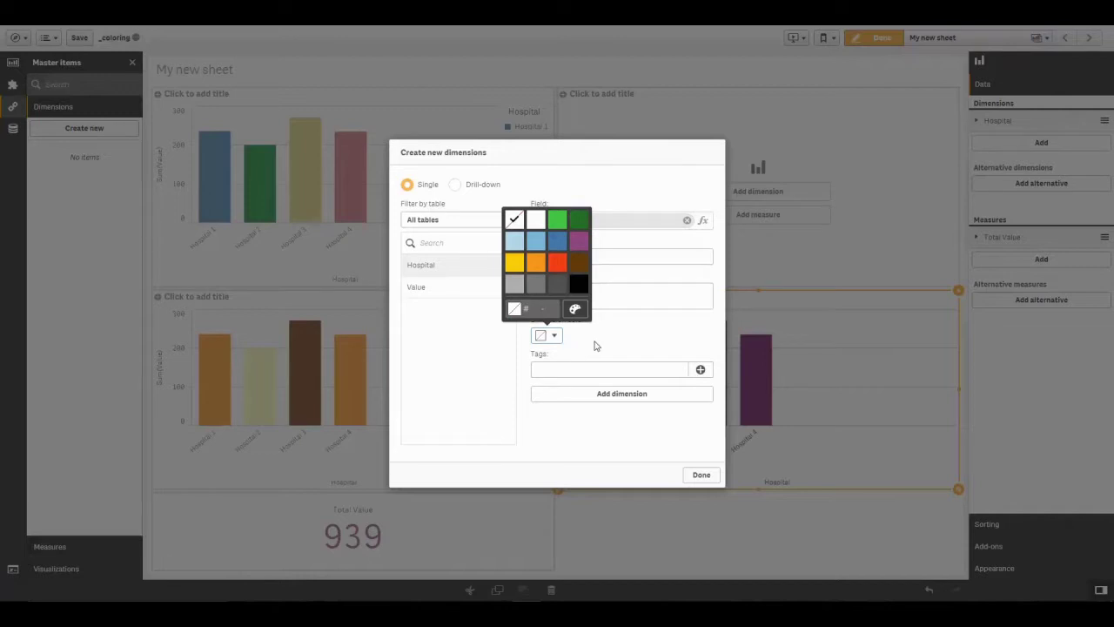
pyautogui.click(595, 346)
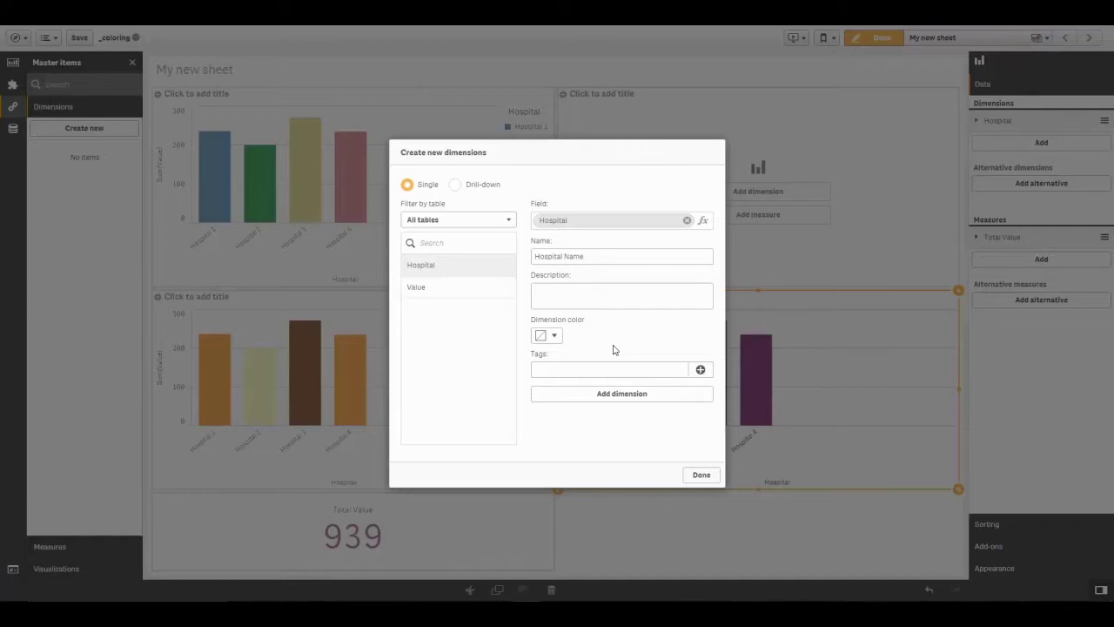
pyautogui.click(610, 397)
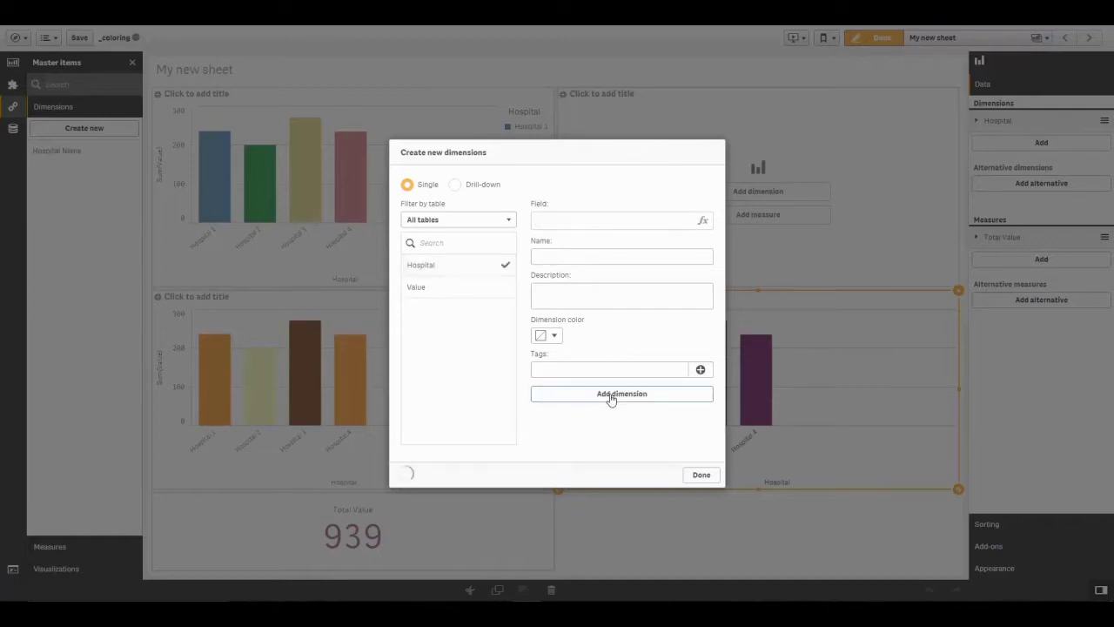
pyautogui.click(701, 474)
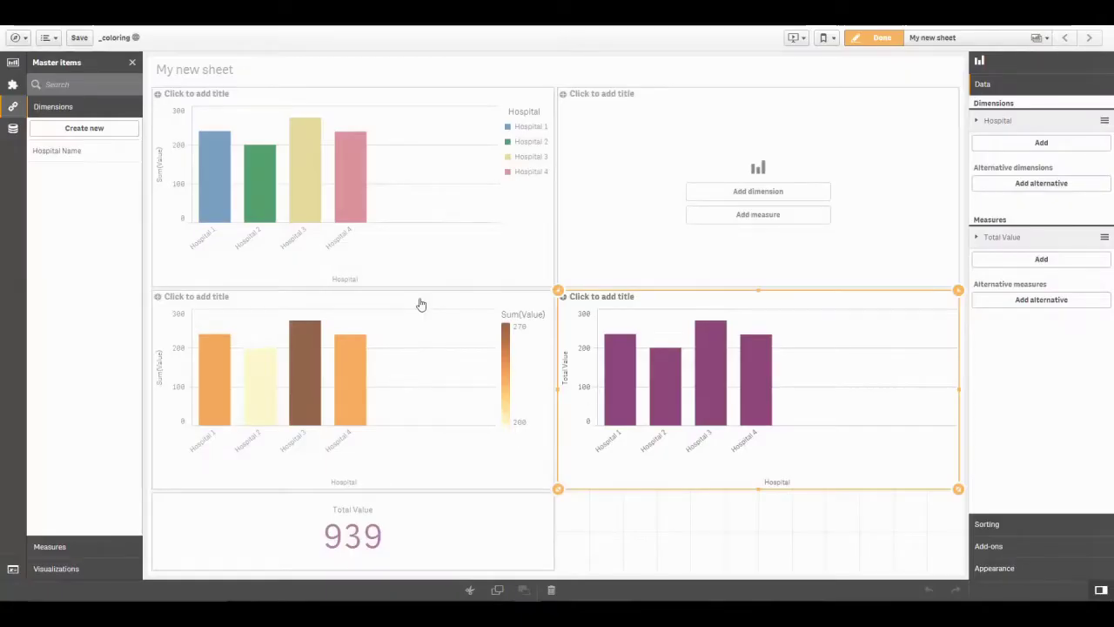
# Edit the Hospital Name master dimension and auto fill its value colors with the 100 colors scheme.
pyautogui.click(94, 153)
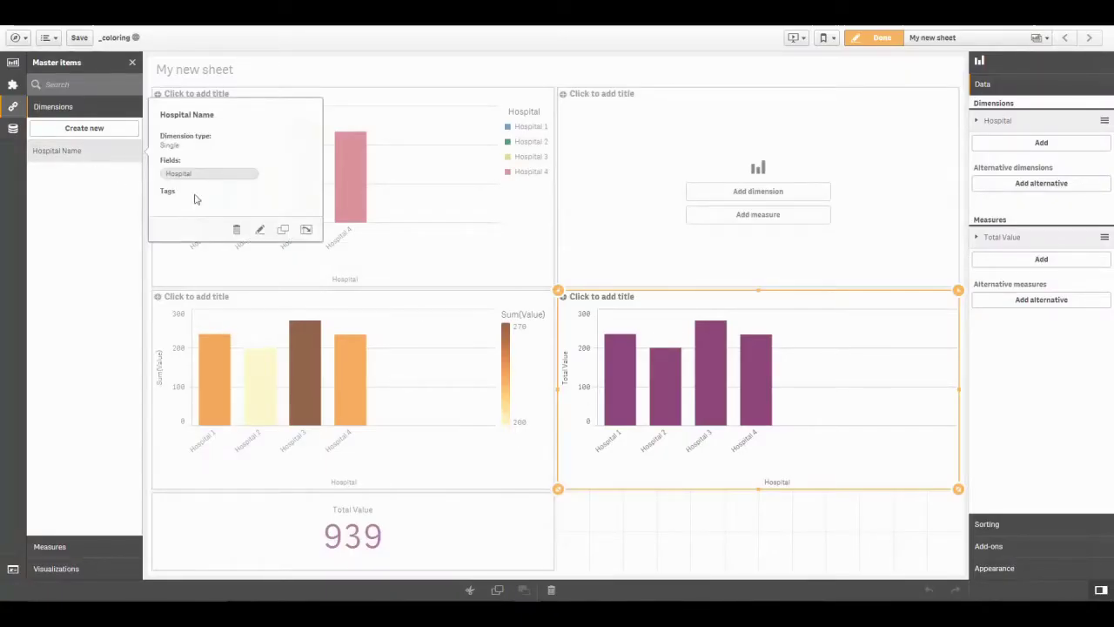
pyautogui.click(258, 228)
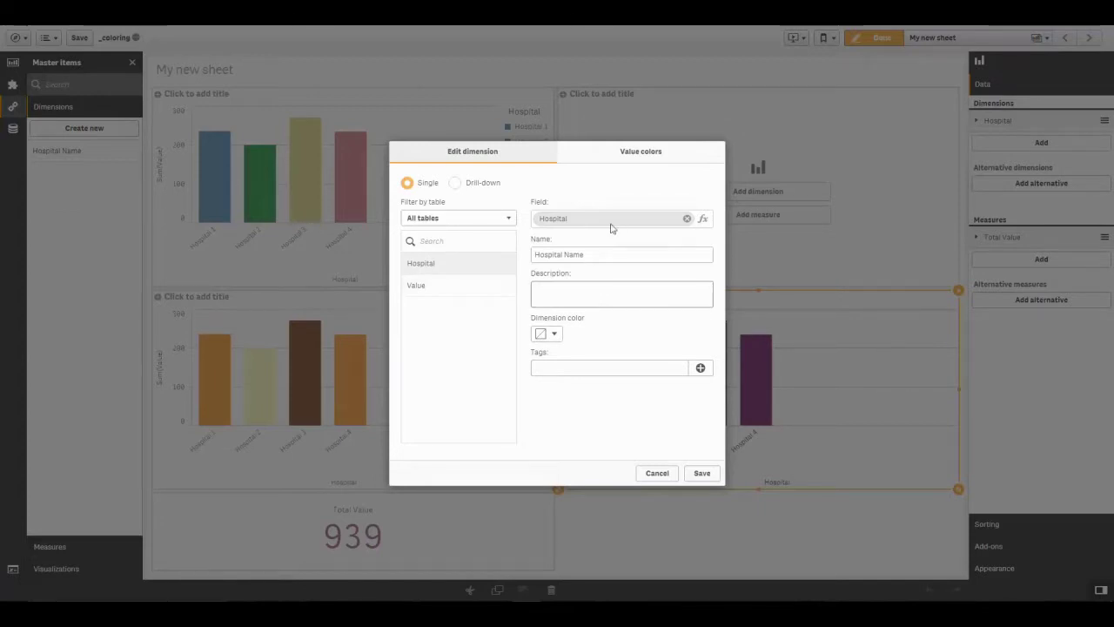
pyautogui.click(626, 154)
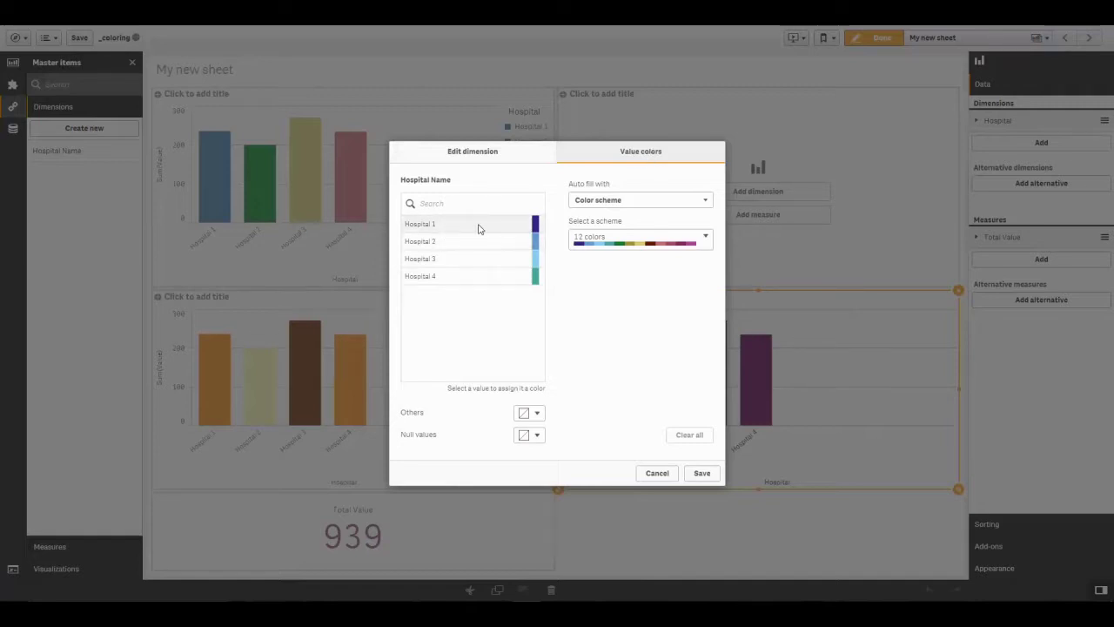
pyautogui.click(704, 238)
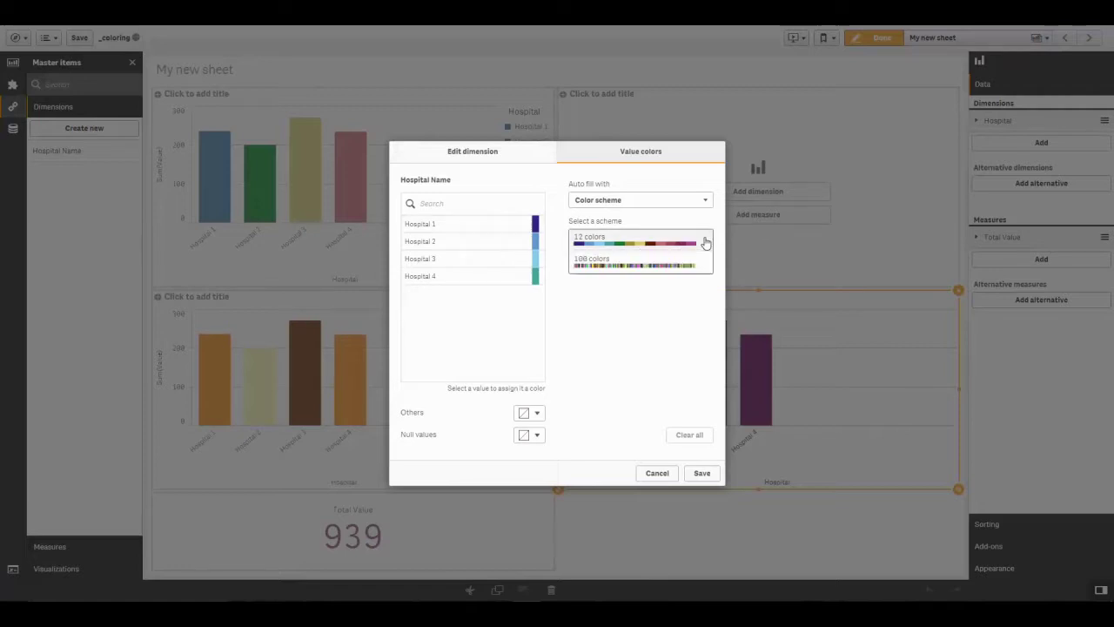
pyautogui.click(618, 263)
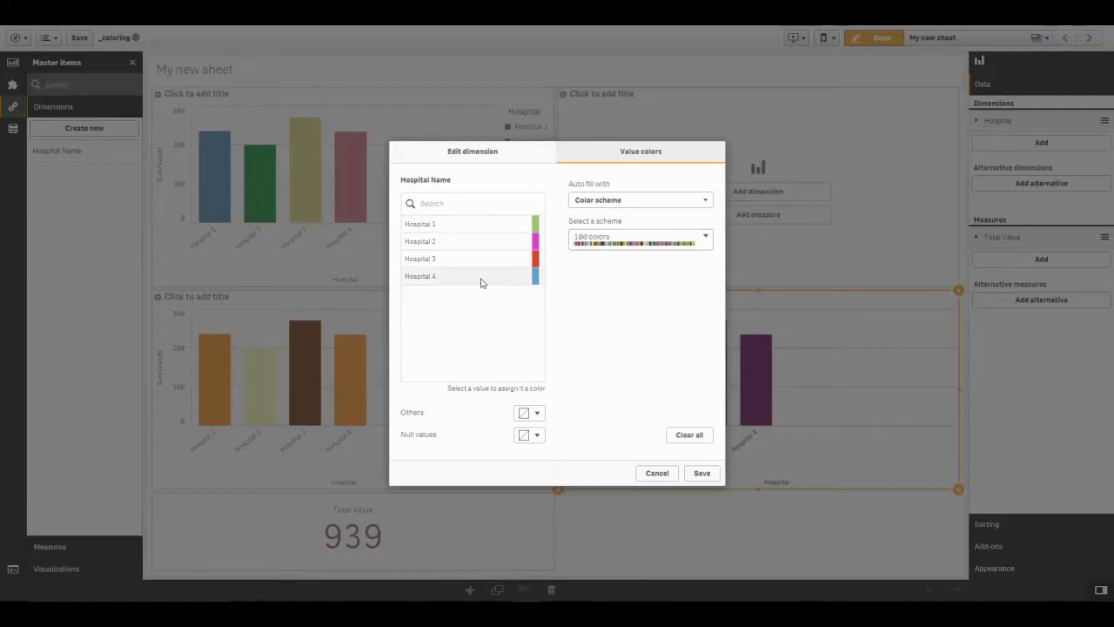
# Assign custom value colors: brighten Hospital 1 to light green #c1fc82 and change Hospital 2 to dark blue.
pyautogui.click(482, 229)
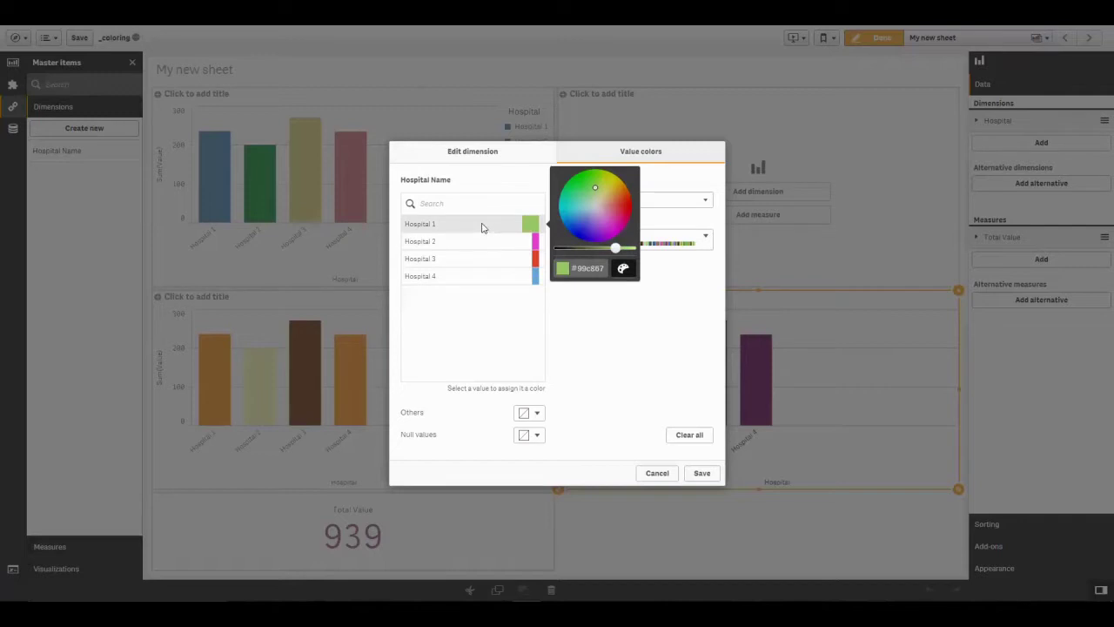
pyautogui.moveTo(614, 249); pyautogui.dragTo(630, 252)
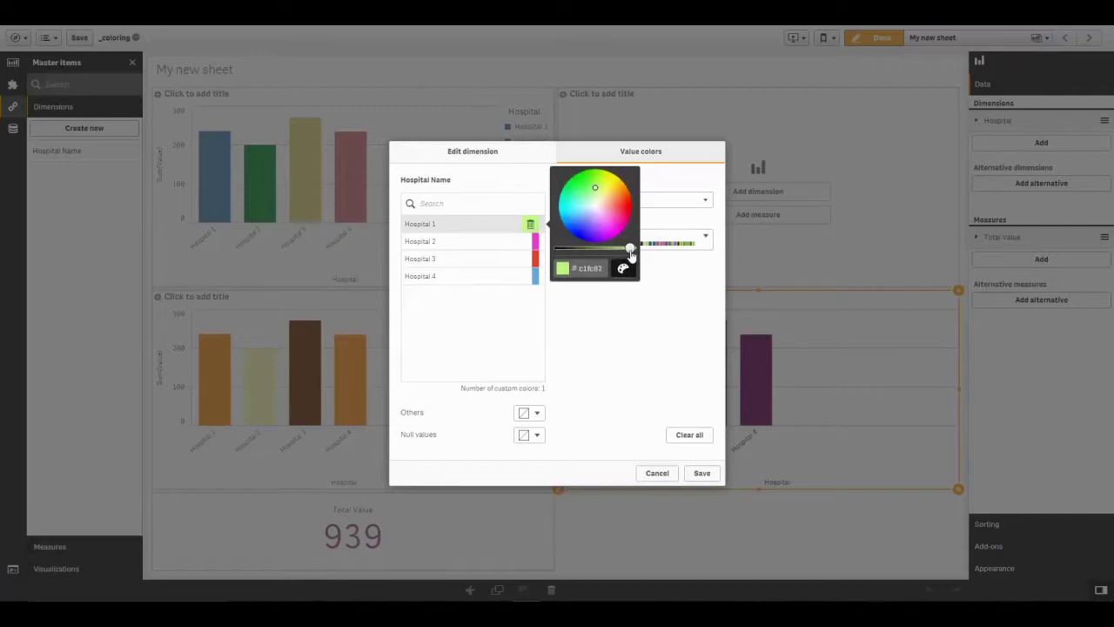
pyautogui.click(610, 269)
pyautogui.write('c1fc52')
pyautogui.click(498, 249)
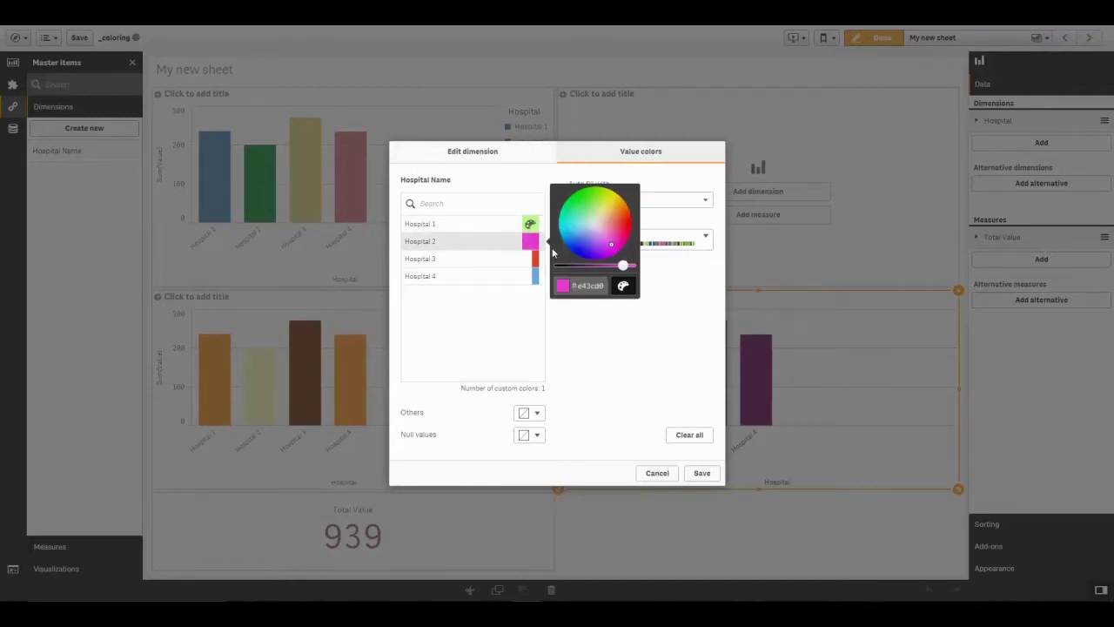
pyautogui.moveTo(625, 244); pyautogui.dragTo(581, 252)
pyautogui.click(592, 265)
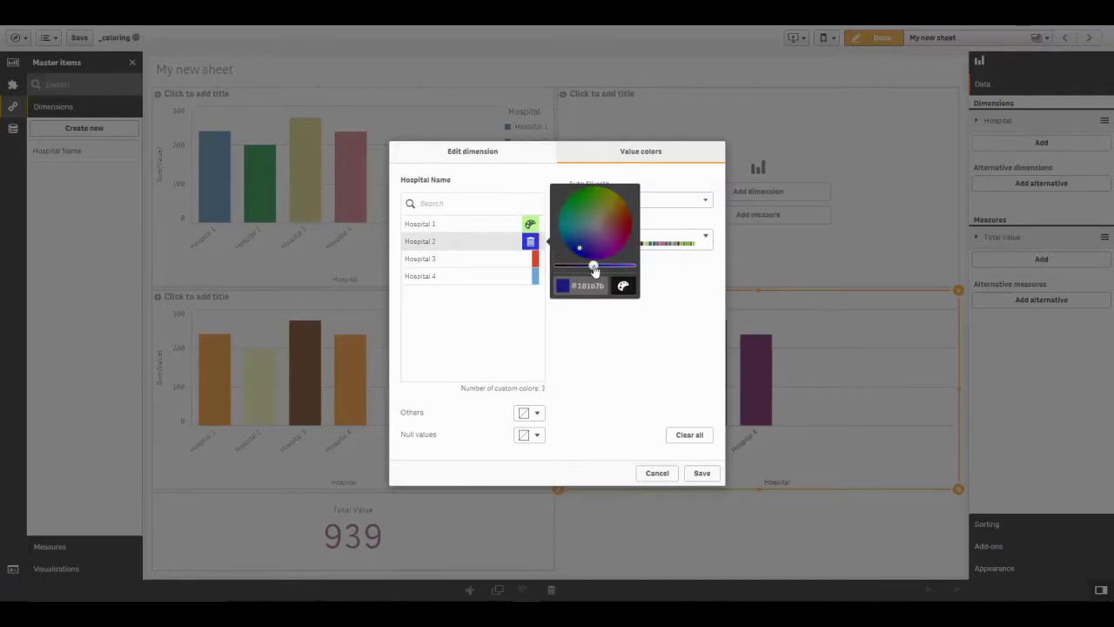
# Brighten the custom value colors of Hospital 3 to red #fc472f and Hospital 4 to light blue #72bdf6.
pyautogui.click(522, 261)
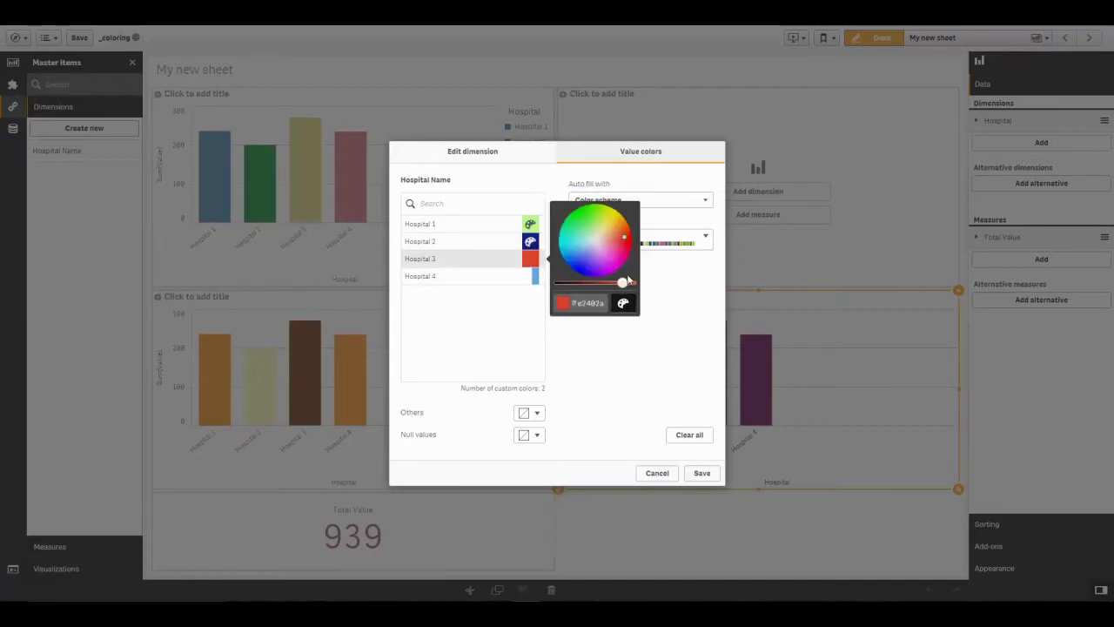
pyautogui.click(629, 282)
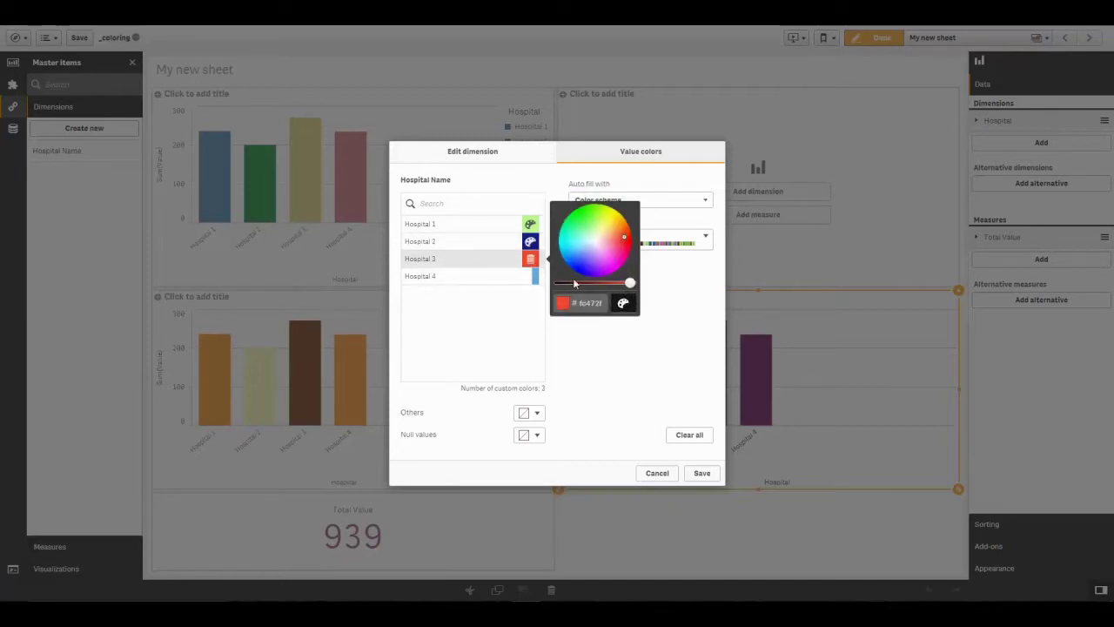
pyautogui.click(512, 277)
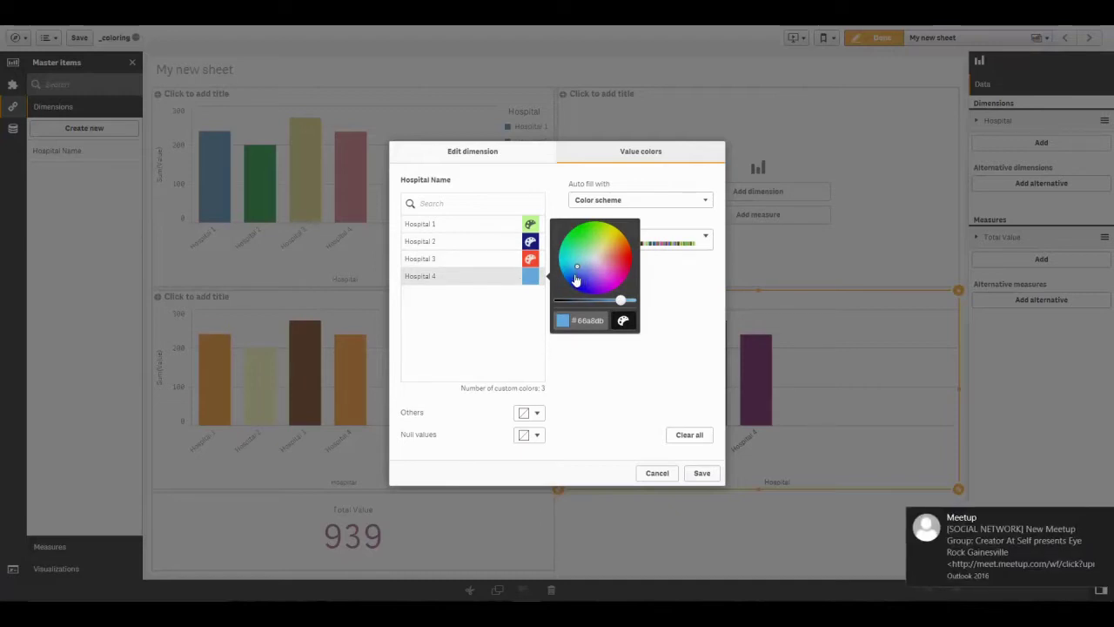
pyautogui.moveTo(619, 300); pyautogui.dragTo(628, 302)
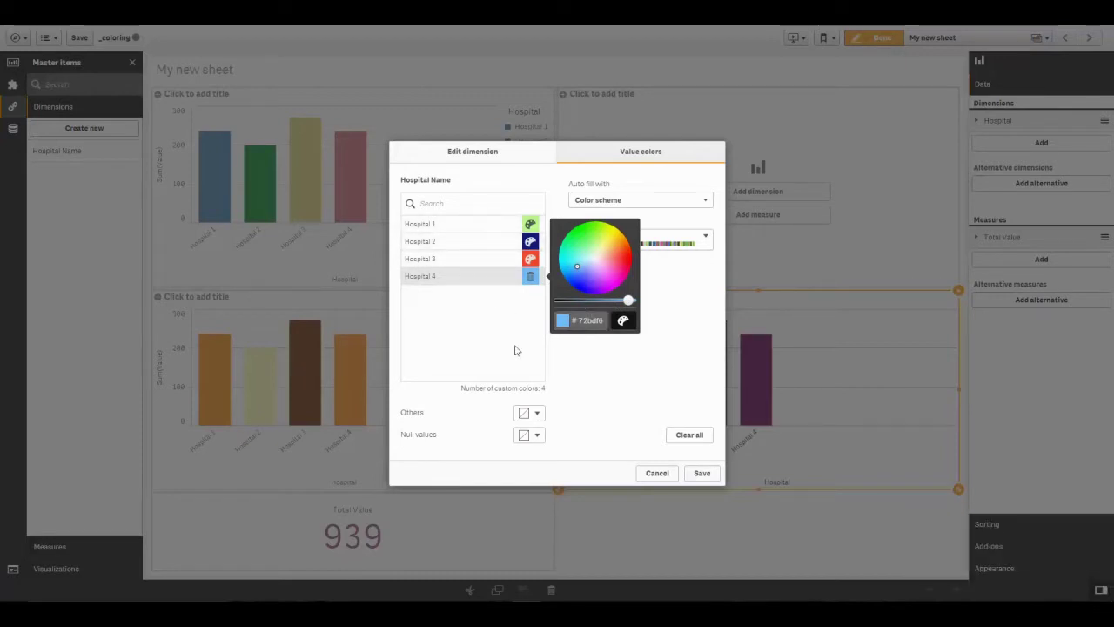
# Set the Others color to dark green #276e27 and the Null values color to medium gray, and save the dimension.
pyautogui.click(538, 413)
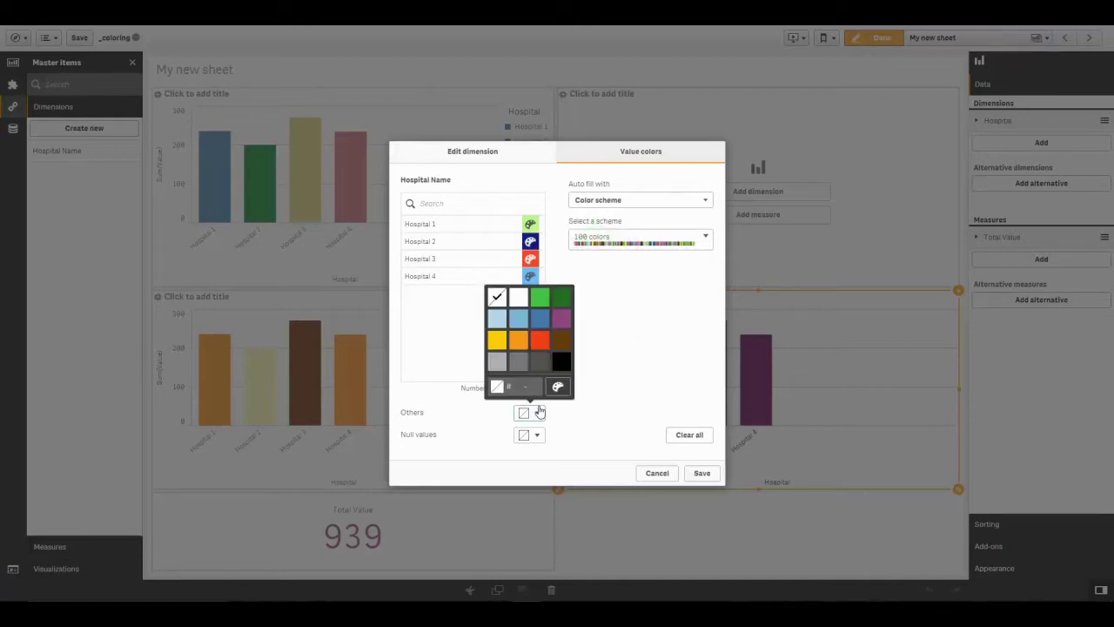
pyautogui.click(563, 299)
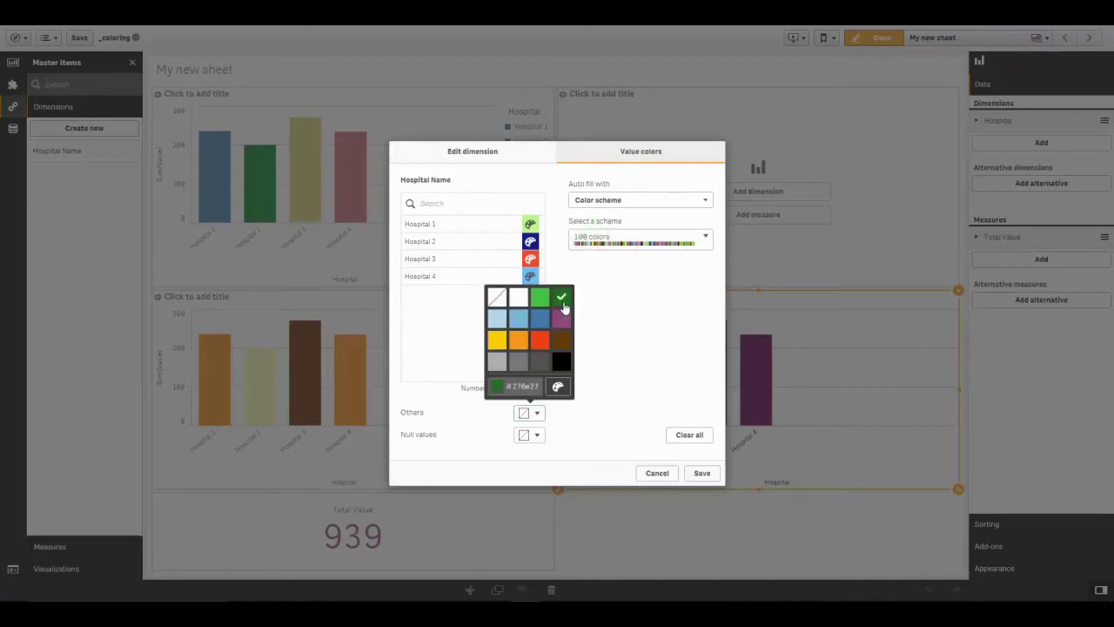
pyautogui.click(613, 342)
pyautogui.click(537, 436)
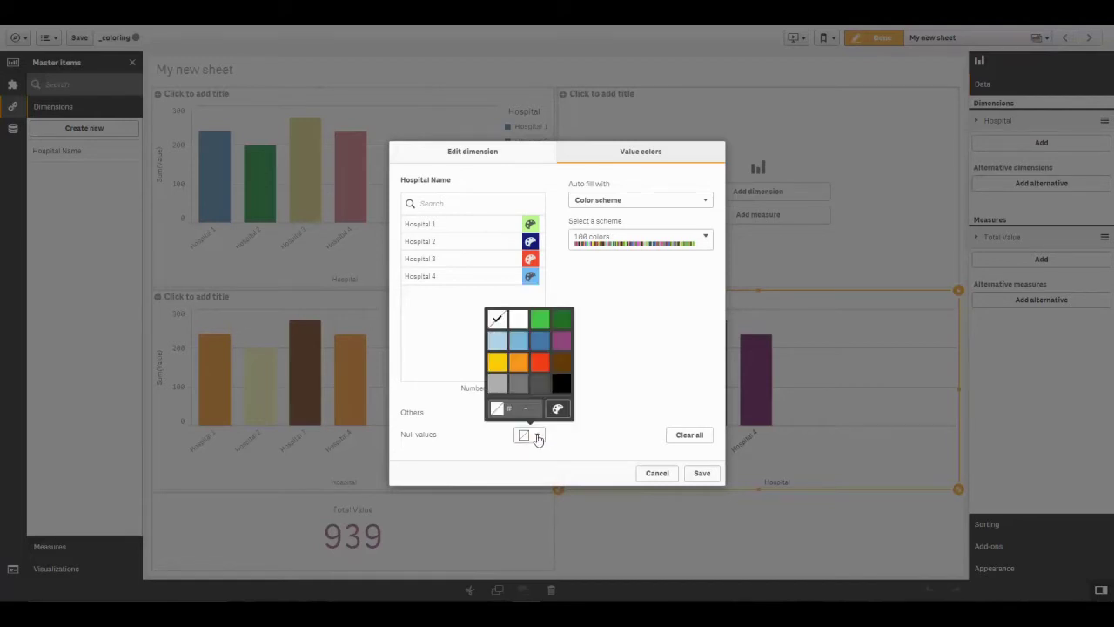
pyautogui.click(518, 384)
pyautogui.click(655, 419)
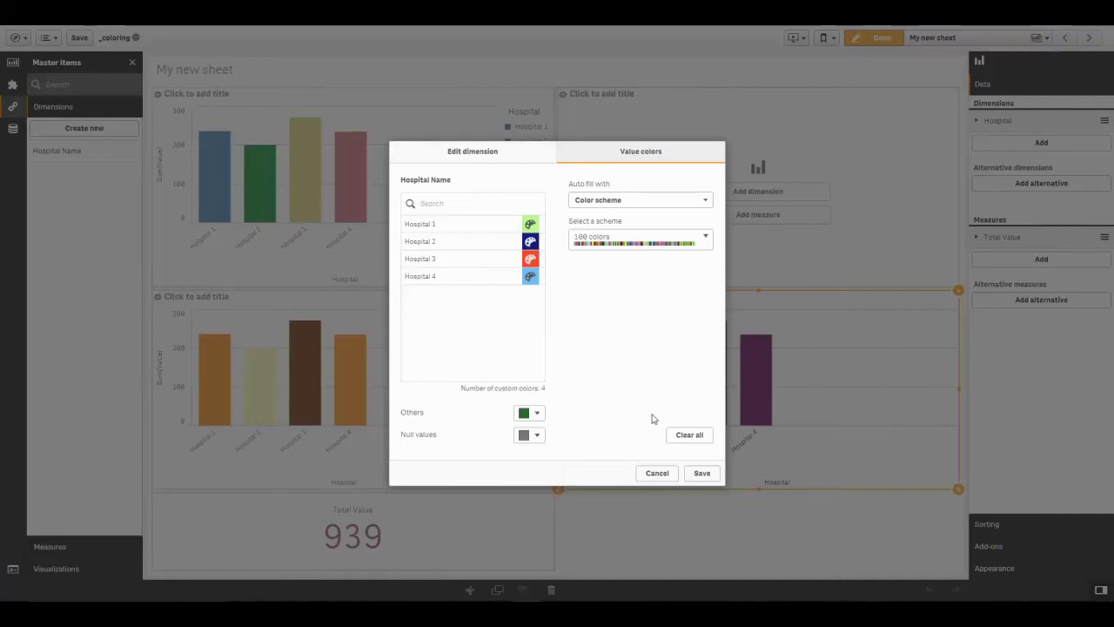
pyautogui.click(702, 474)
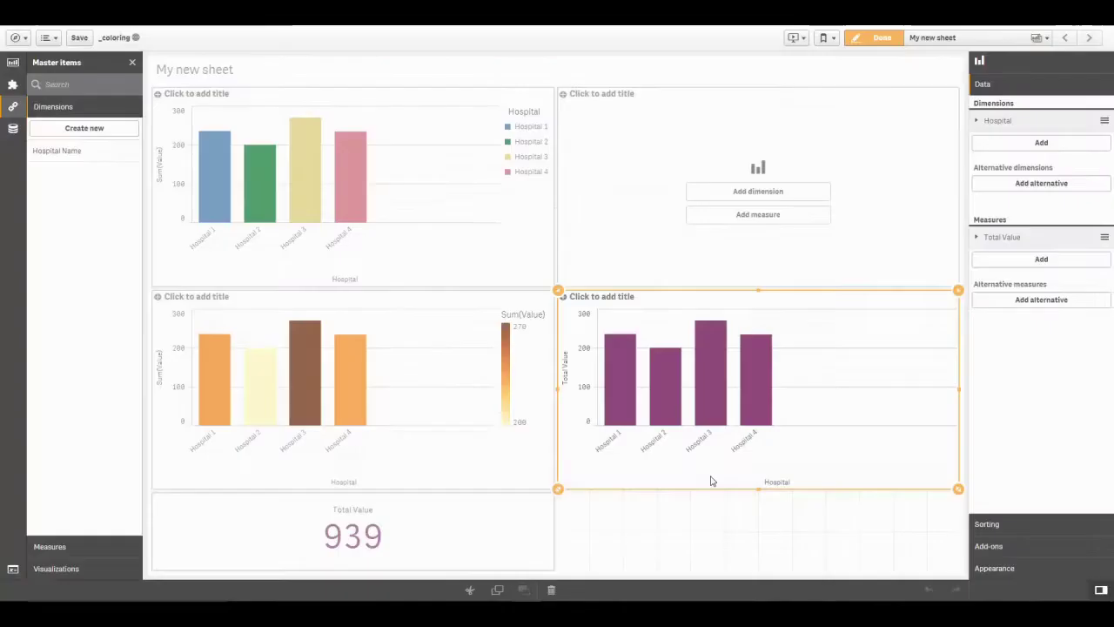
# Build the empty upper-right bar chart with the Hospital Name master dimension and Sum(Value) as measure.
pyautogui.click(774, 195)
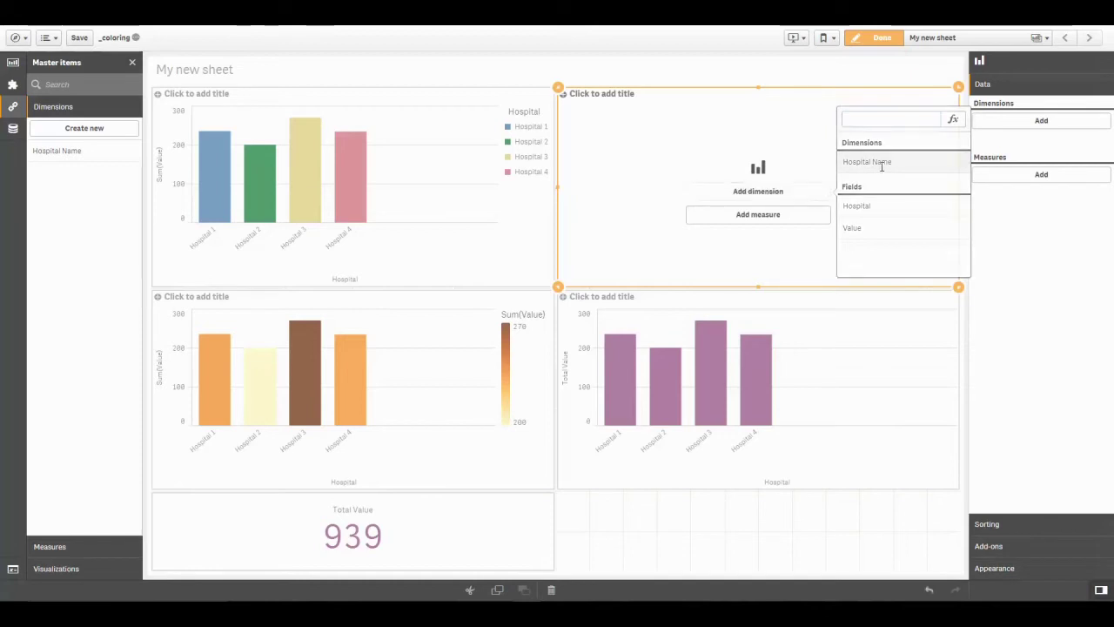
pyautogui.click(881, 163)
pyautogui.click(772, 217)
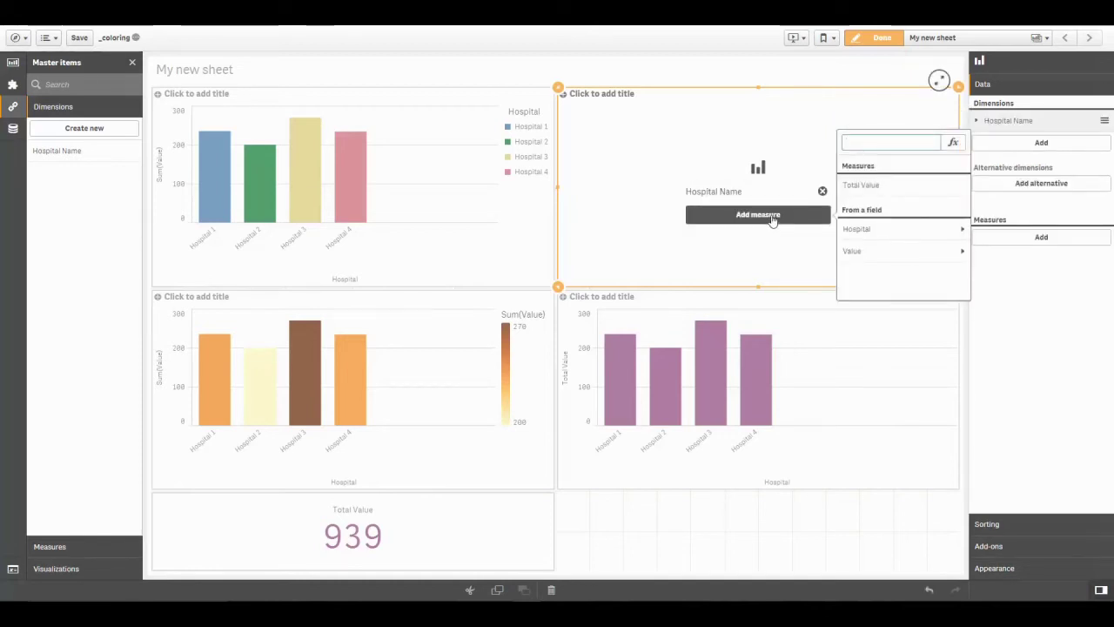
pyautogui.click(887, 251)
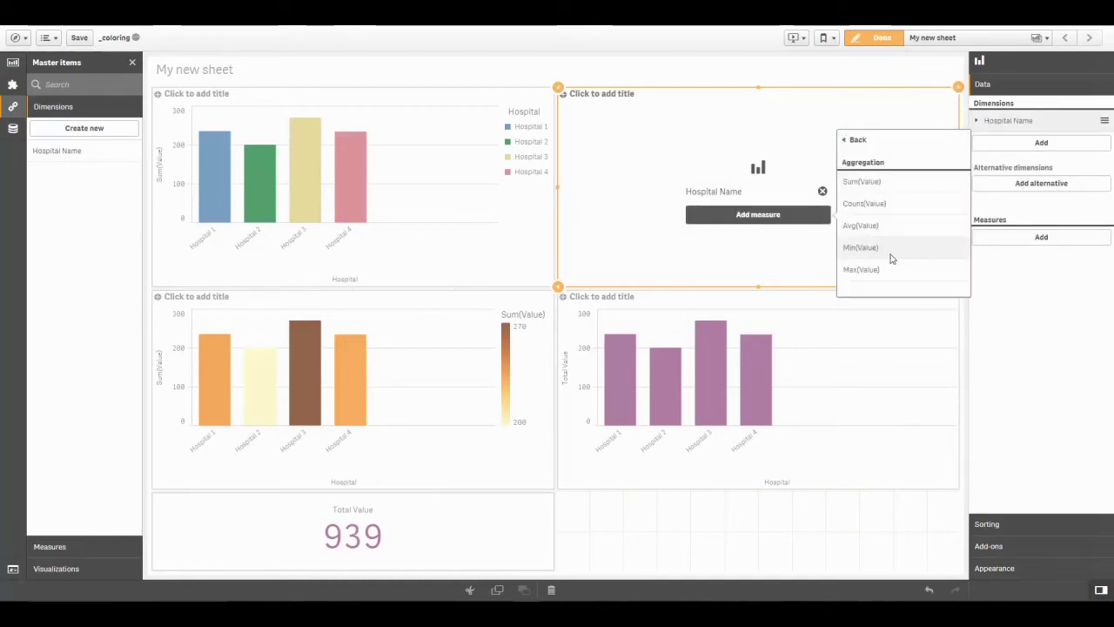
pyautogui.click(875, 183)
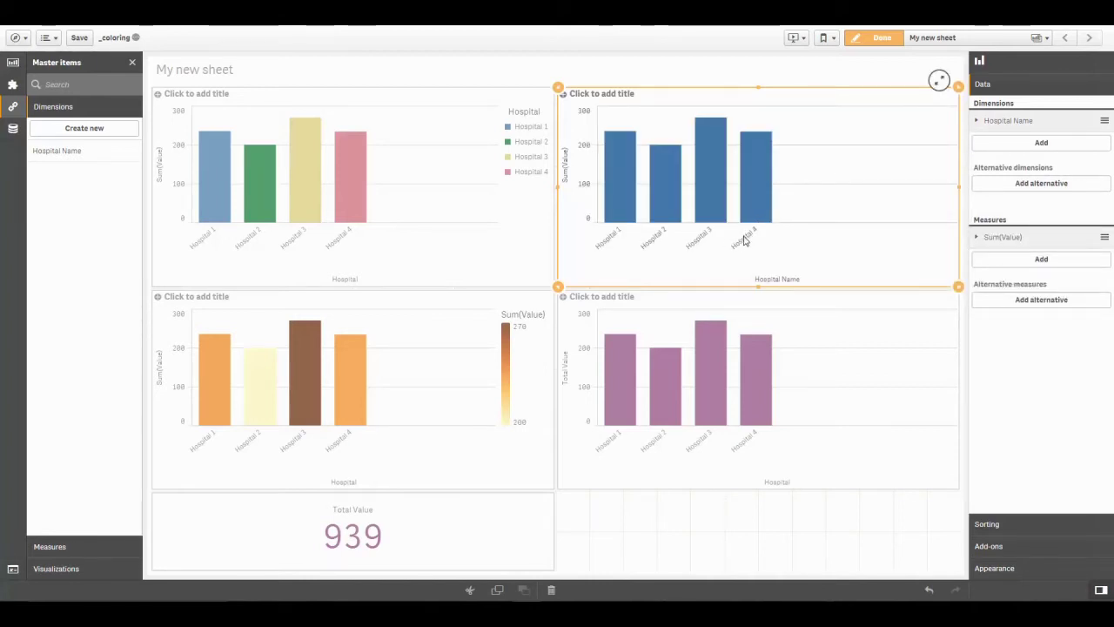
# Switch the upper-right chart's colors from automatic to custom and color the bars by dimension.
pyautogui.click(1007, 570)
pyautogui.click(1090, 246)
pyautogui.click(1081, 274)
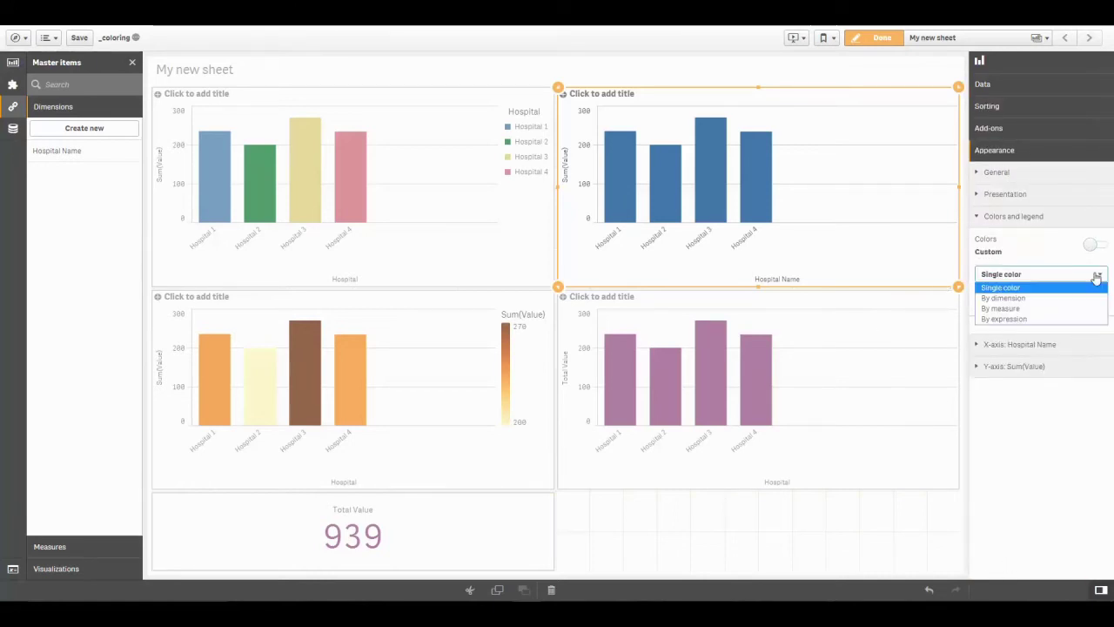
pyautogui.click(1033, 298)
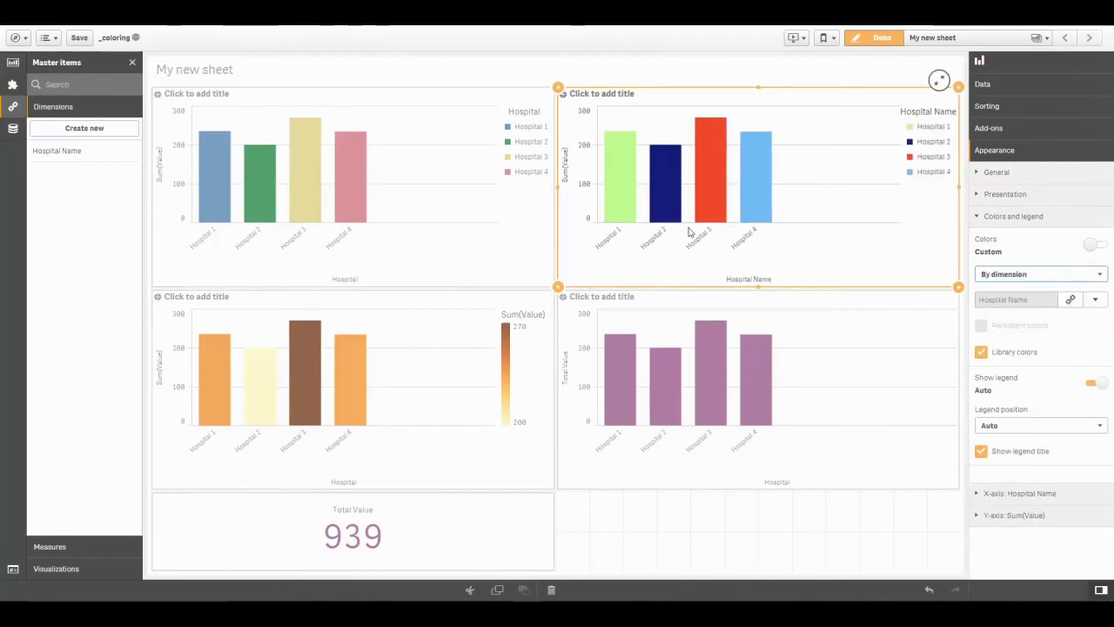